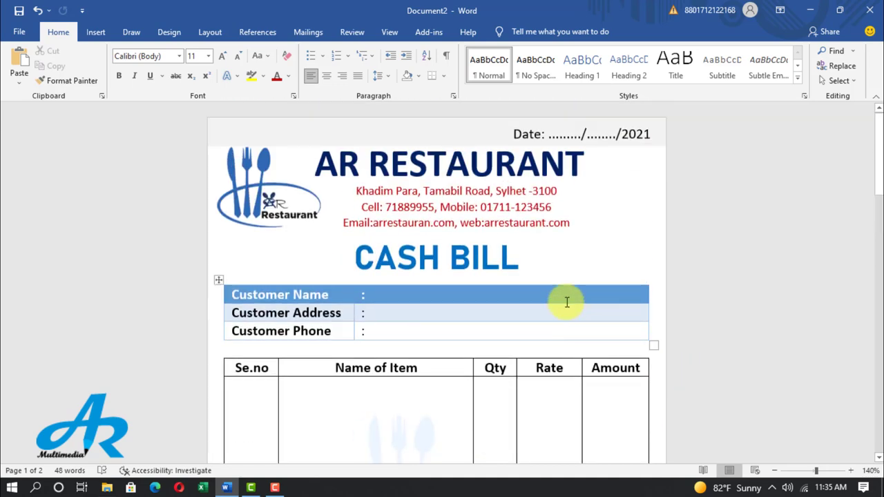
Shift the CASH BILL heading slightly to the right and enlarge the restaurant logo from its lower-right corner.
left_click(486, 249)
left_click_drag(486, 249, 497, 230)
left_click(316, 231)
left_click_drag(316, 231, 334, 256)
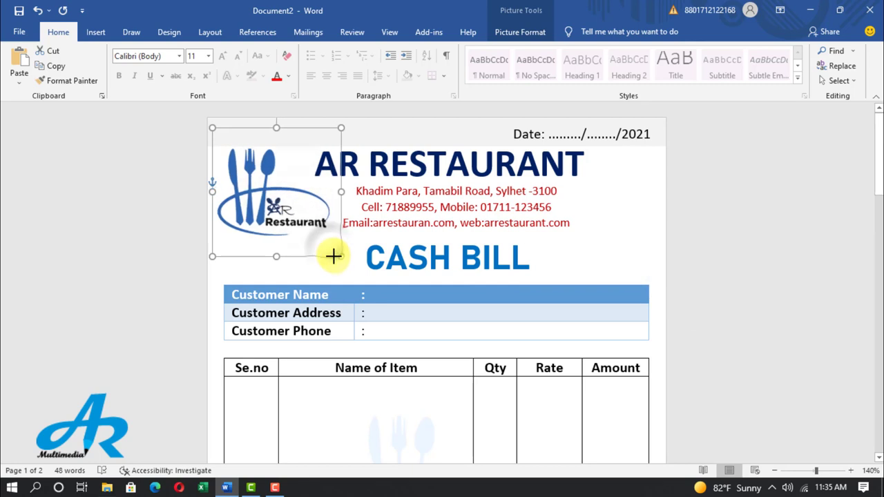
Tighten the gap above the customer details table by setting its blank line to font size 6.
left_click(257, 282)
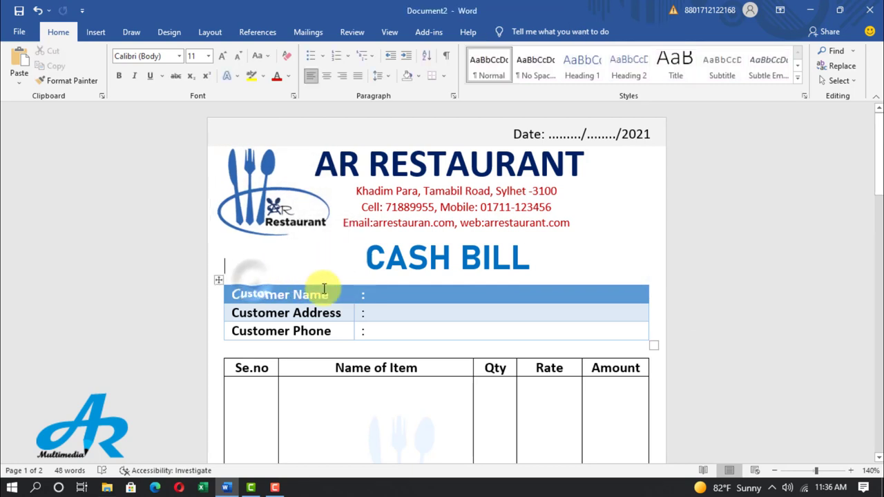
key("Delete")
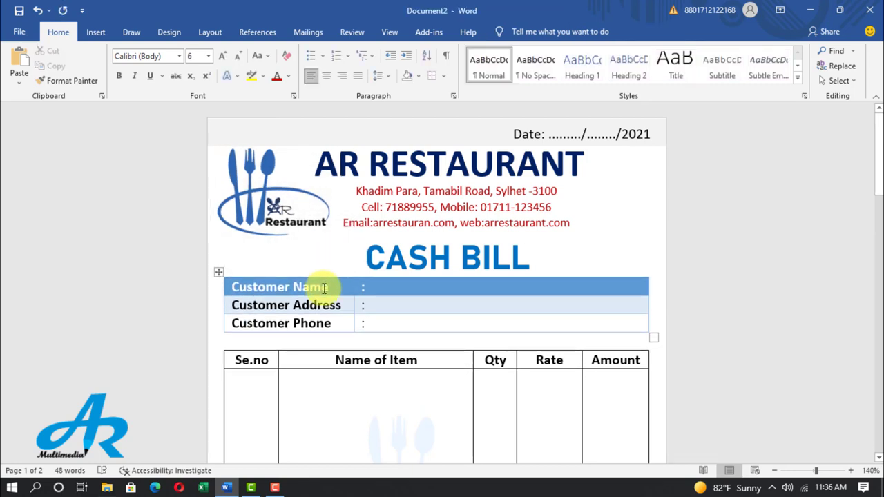
left_click(749, 315)
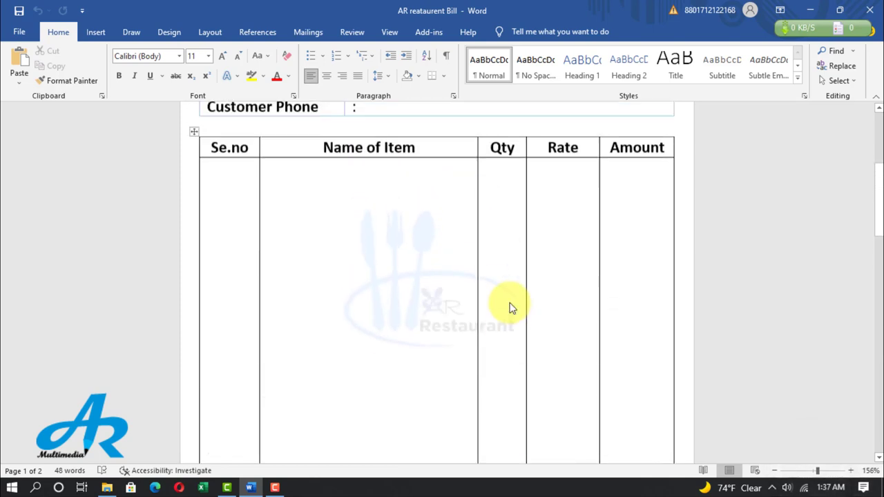
scroll(509, 306, "up", 4)
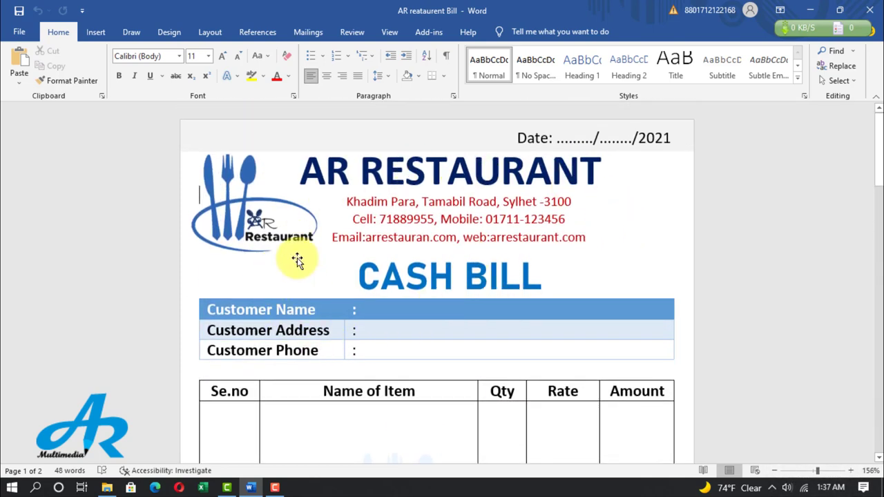
scroll(498, 395, "down", 5)
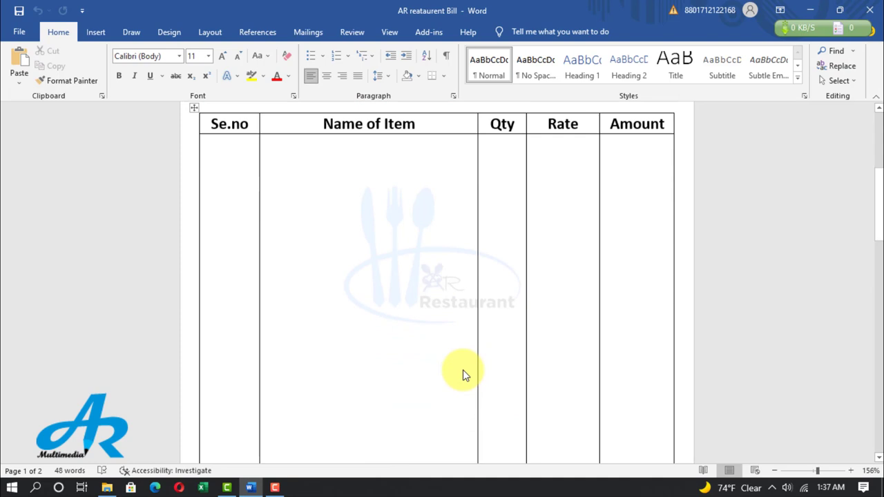
scroll(464, 375, "down", 7, "ctrl")
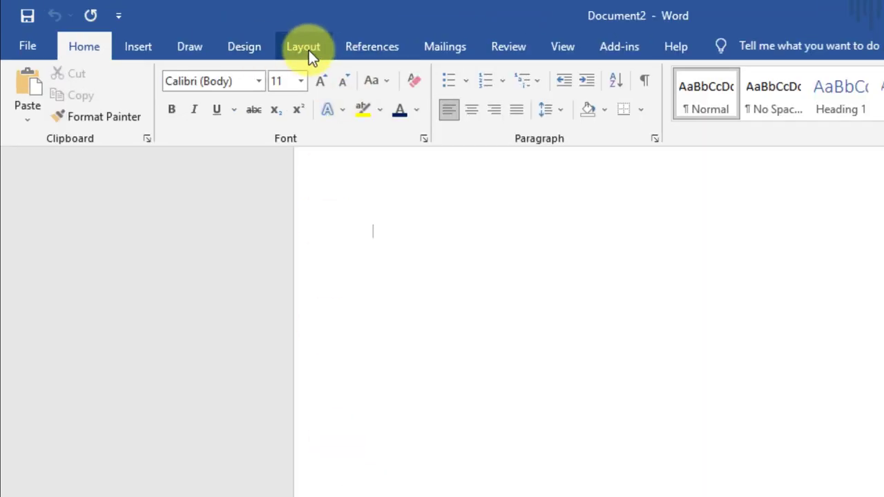
Set custom page margins of 0.2 inches for the top, bottom, left and right of the blank document.
left_click(307, 47)
left_click(31, 117)
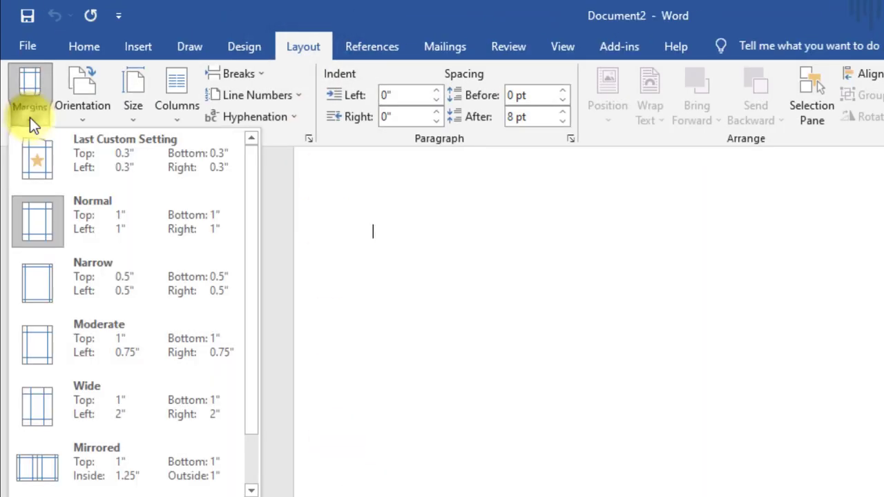
left_click(59, 357)
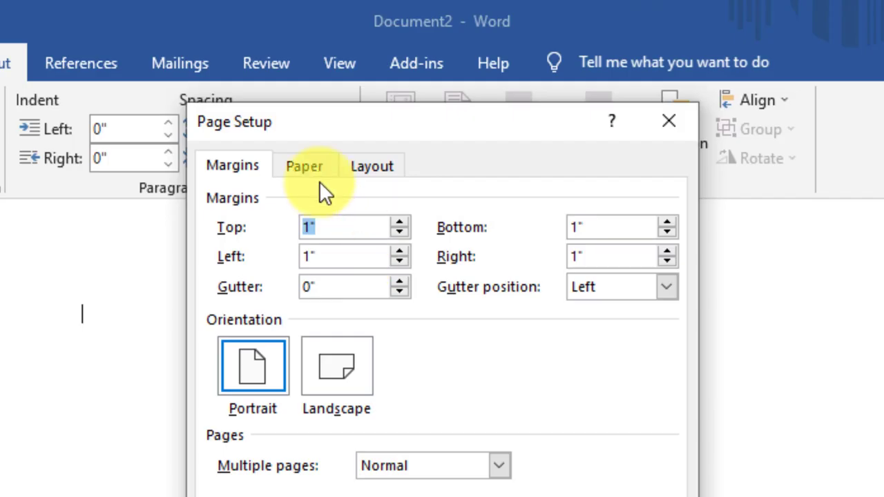
type(".2")
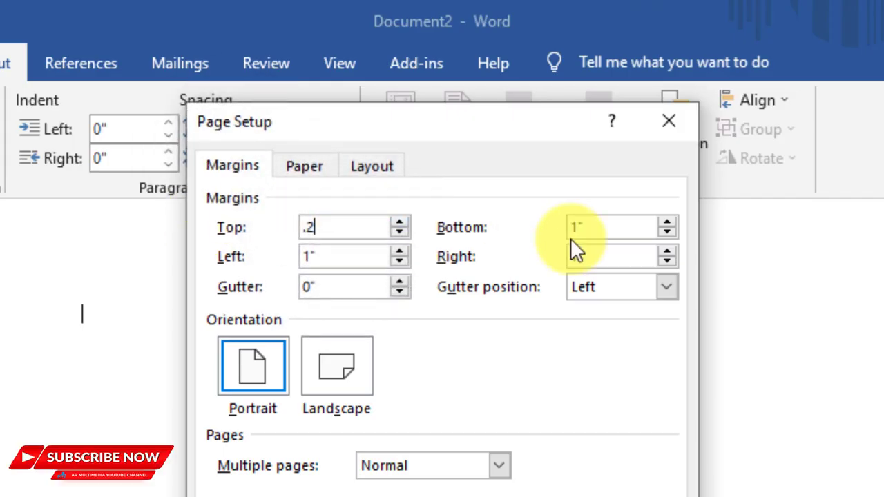
left_click_drag(609, 221, 499, 211)
type(".2")
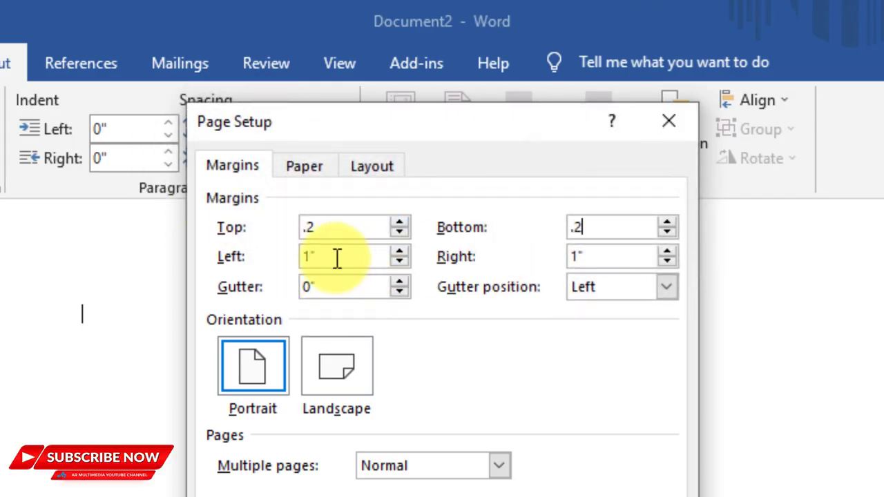
left_click_drag(336, 257, 242, 257)
type(".2")
left_click_drag(600, 254, 481, 252)
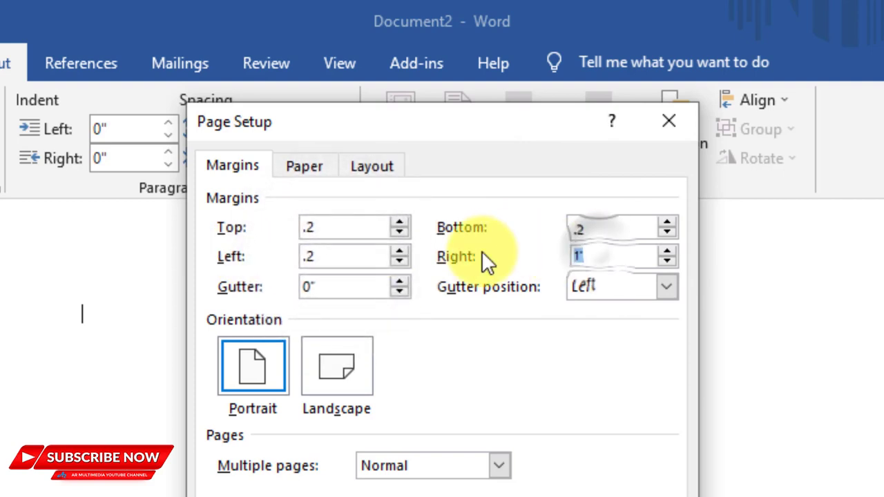
type(".2")
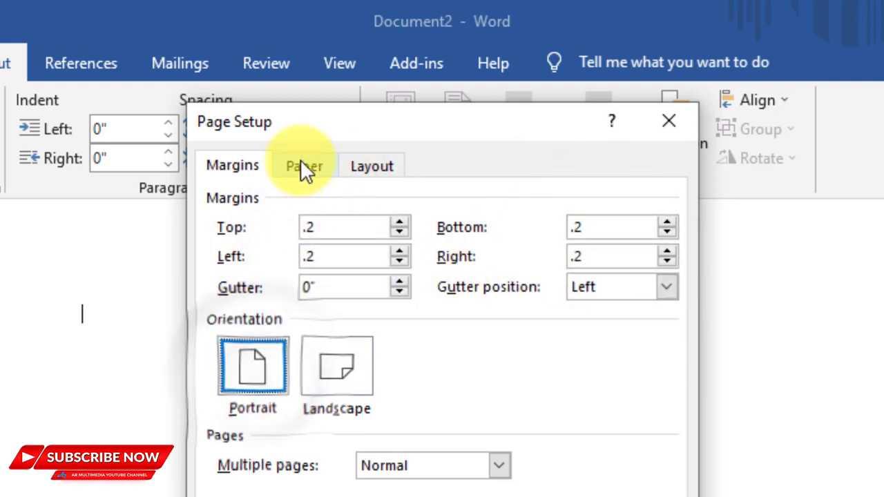
Set a custom paper size 5.3 inches wide and 8.3 inches high, and apply the page setup.
left_click(302, 166)
left_click_drag(315, 264, 239, 271)
key("Down")
key("Down")
key("BackSpace")
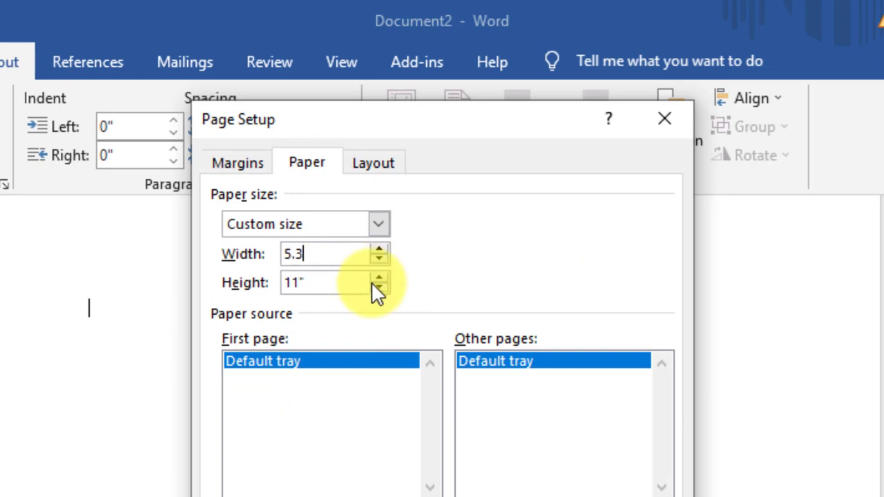
left_click_drag(312, 280, 233, 273)
type("8.")
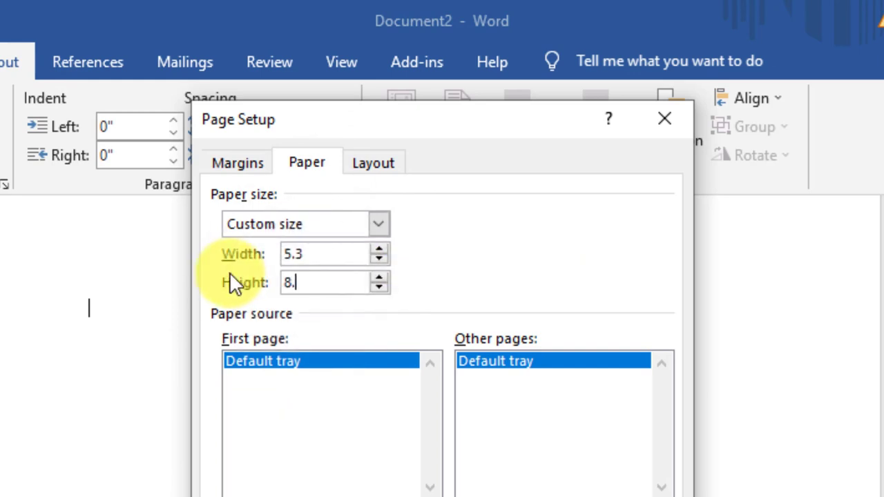
type("3")
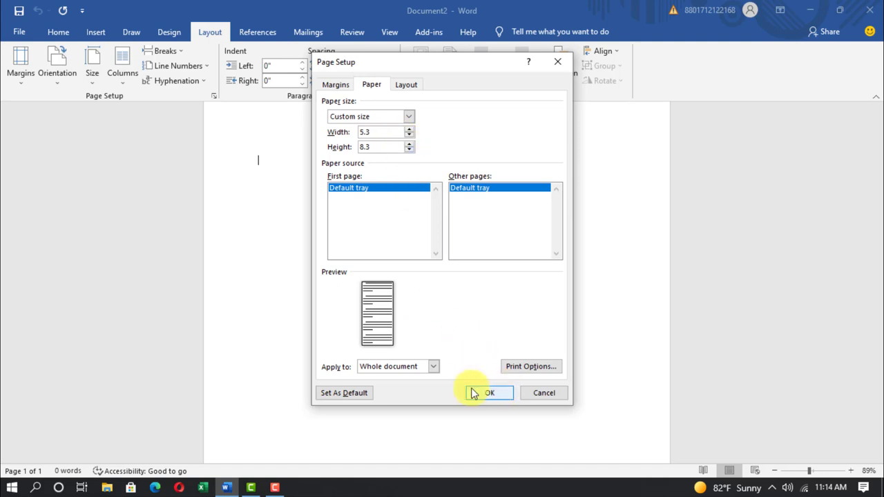
left_click(486, 393)
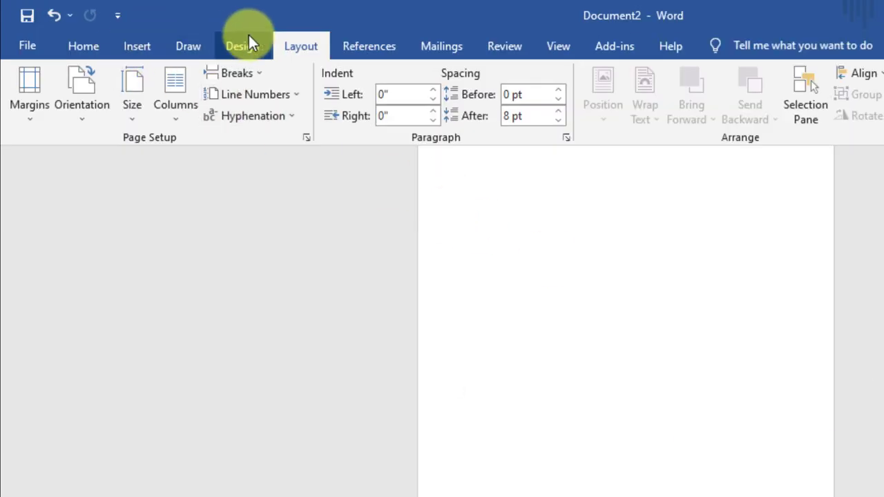
Set up a custom picture watermark using the AR Res logo image from the Birder folder.
left_click(240, 46)
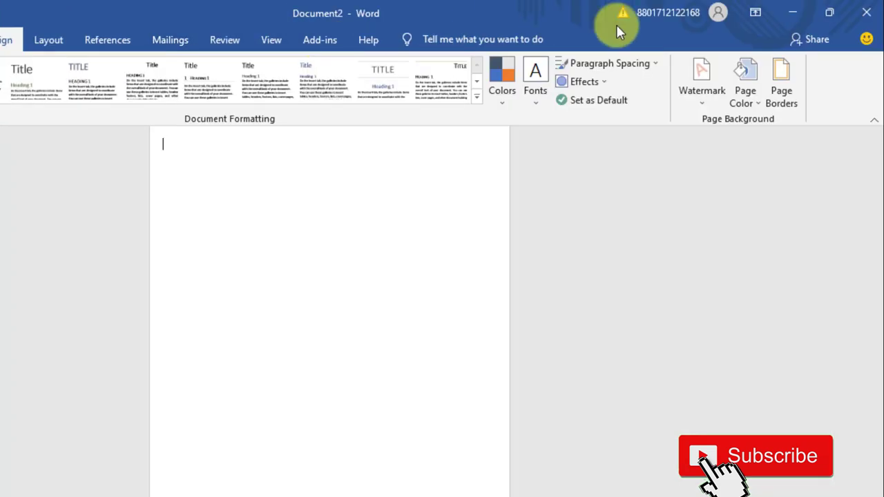
left_click(699, 100)
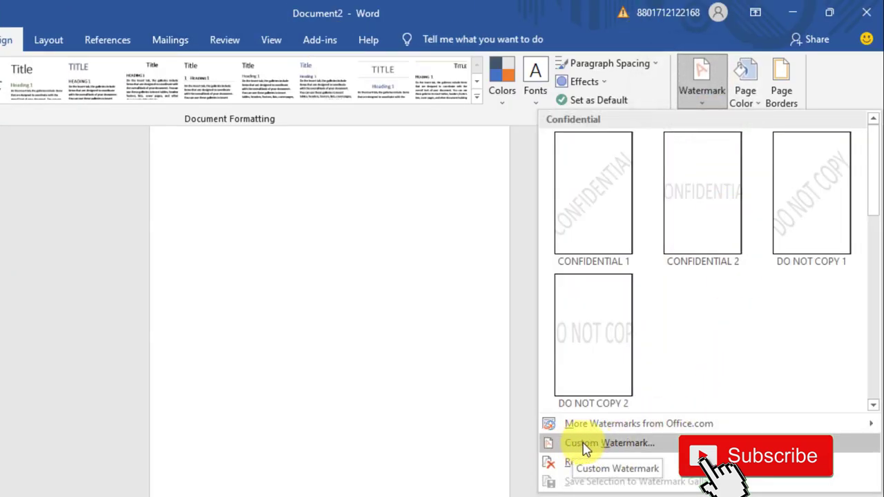
left_click(584, 448)
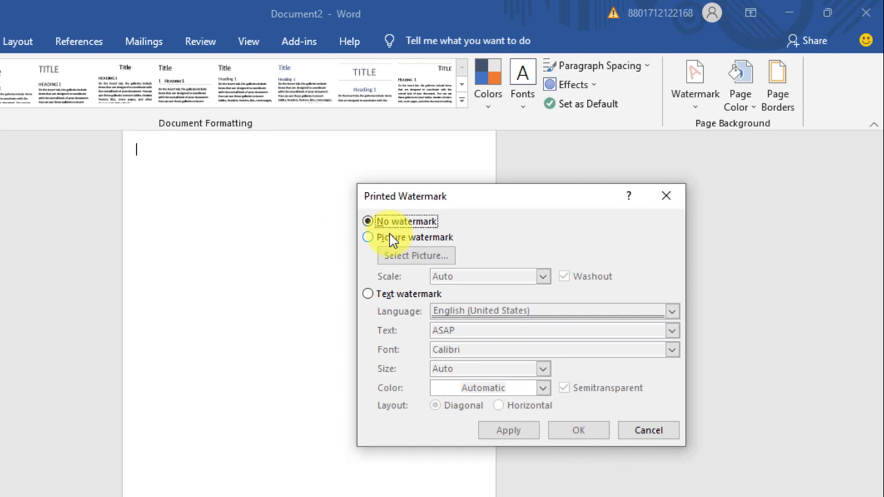
left_click(410, 255)
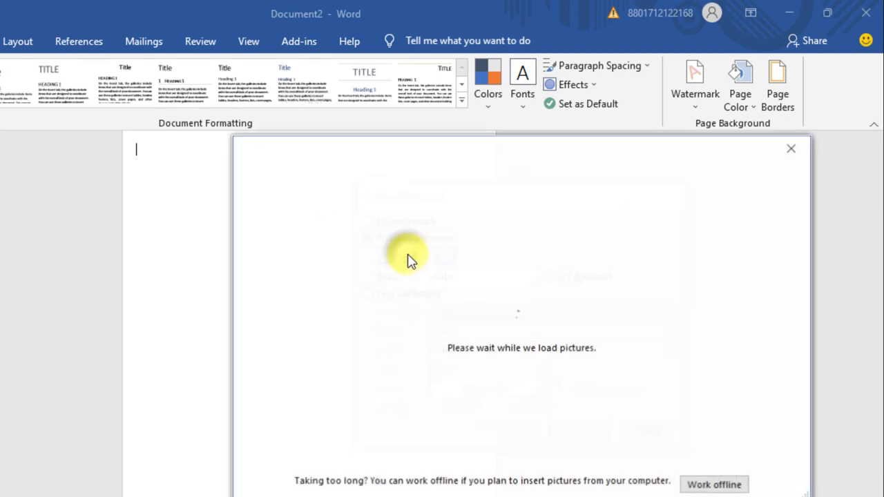
left_click(332, 238)
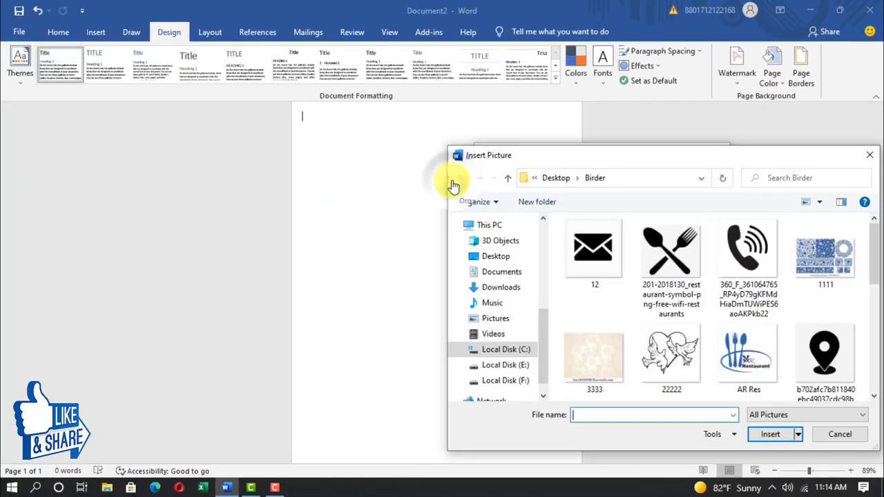
left_click(736, 346)
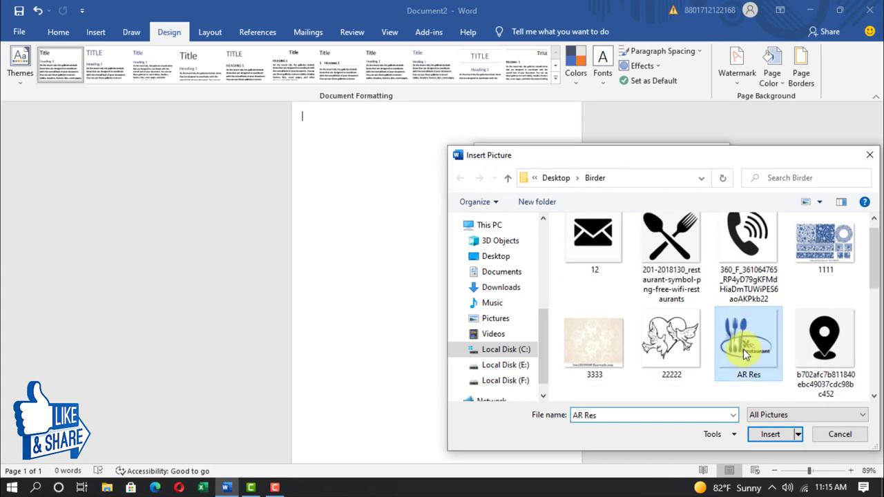
left_click(771, 434)
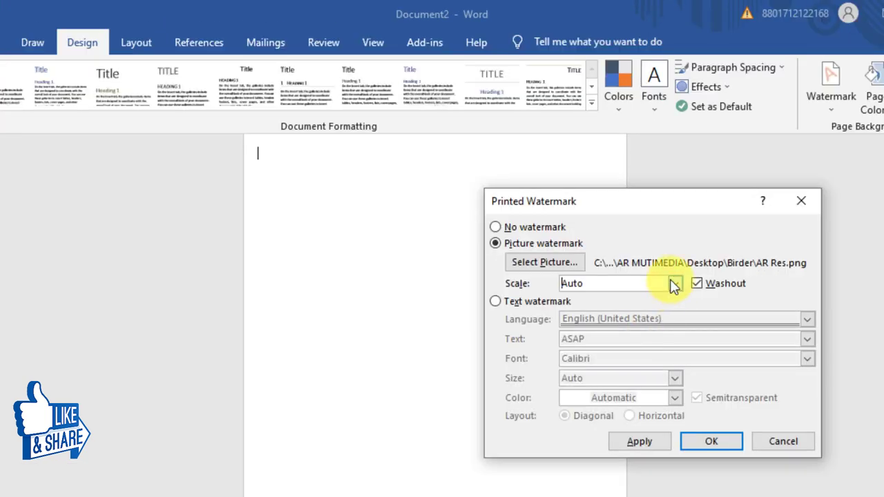
Scale the picture watermark to 50%, apply it to the page and close the watermark settings.
left_click(675, 283)
left_click(580, 355)
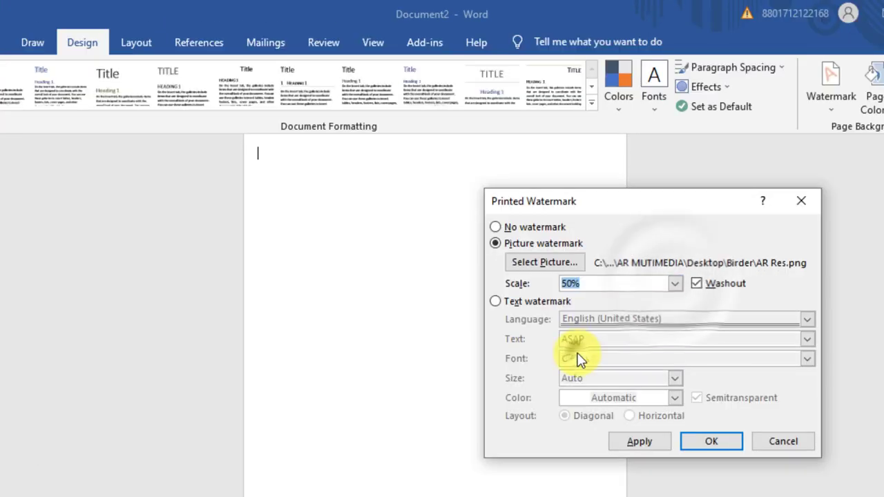
left_click(629, 443)
left_click(787, 440)
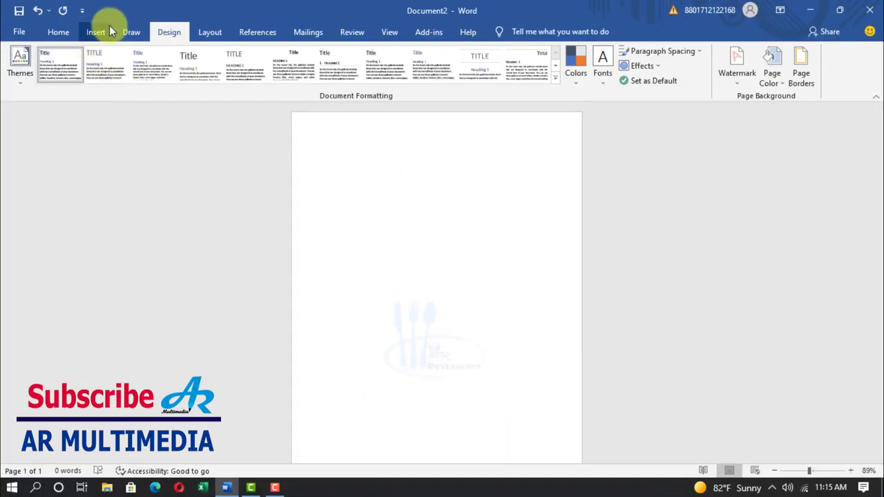
Insert WordArt in the orange outlined style, then give its text a Dark Blue fill and no outline.
left_click(96, 33)
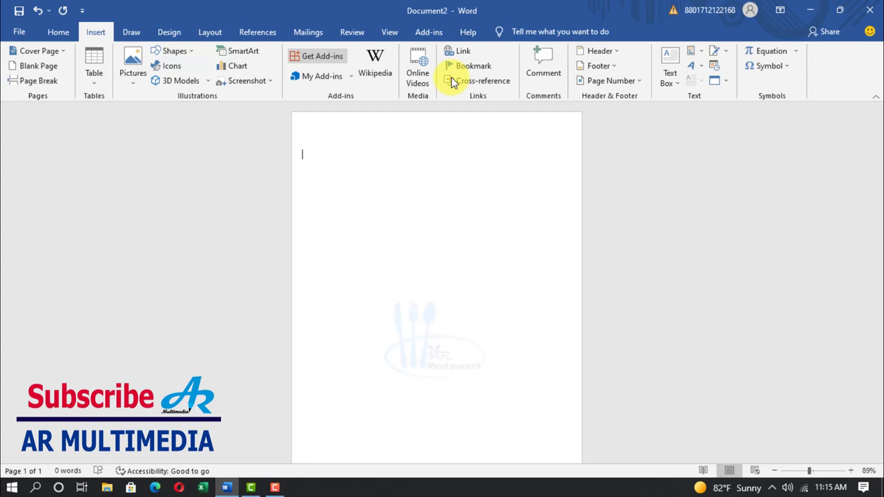
left_click(695, 62)
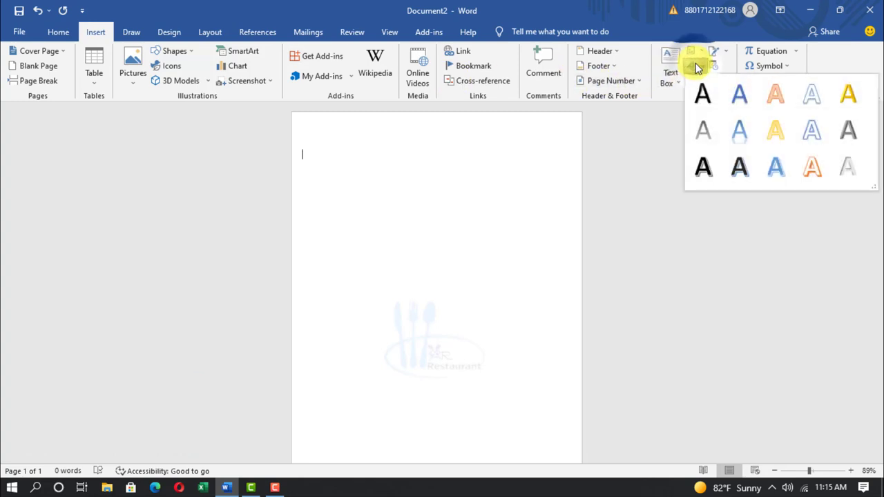
left_click(776, 93)
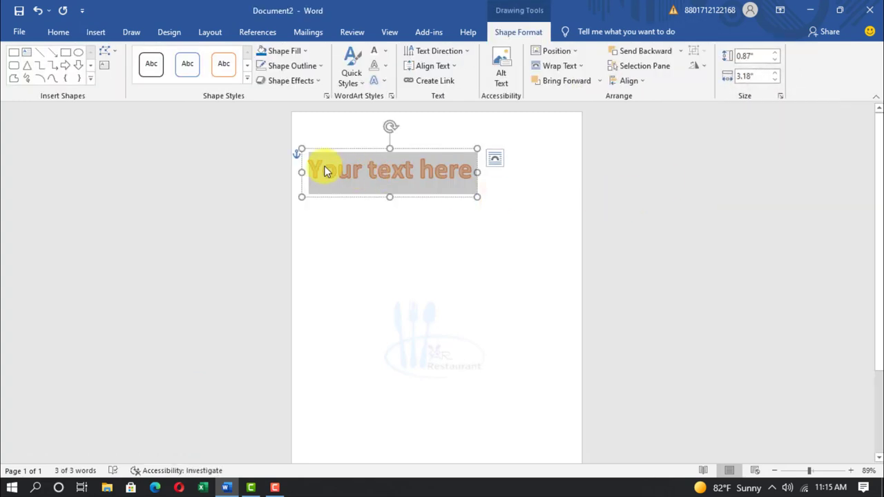
left_click(385, 51)
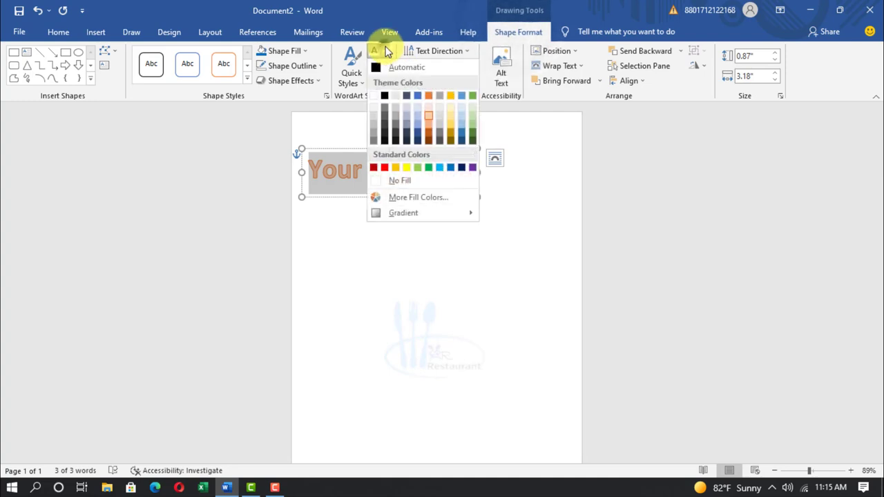
left_click(460, 168)
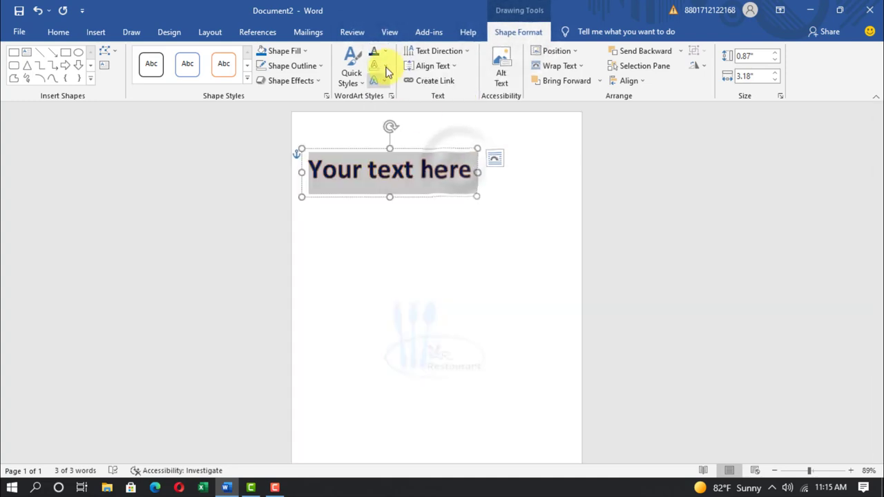
left_click(386, 66)
left_click(397, 195)
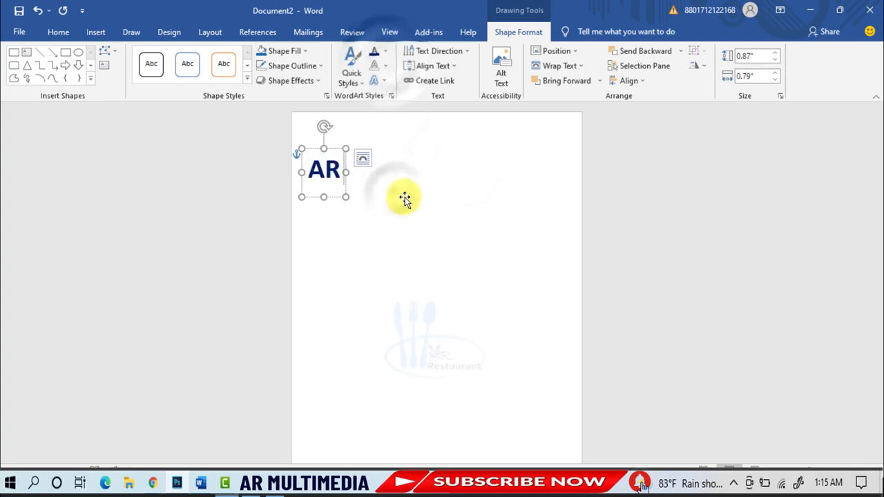
Enter AR RESTAURANT as the WordArt text and move it to the top of the page, toward the right.
type("RESTAURANT")
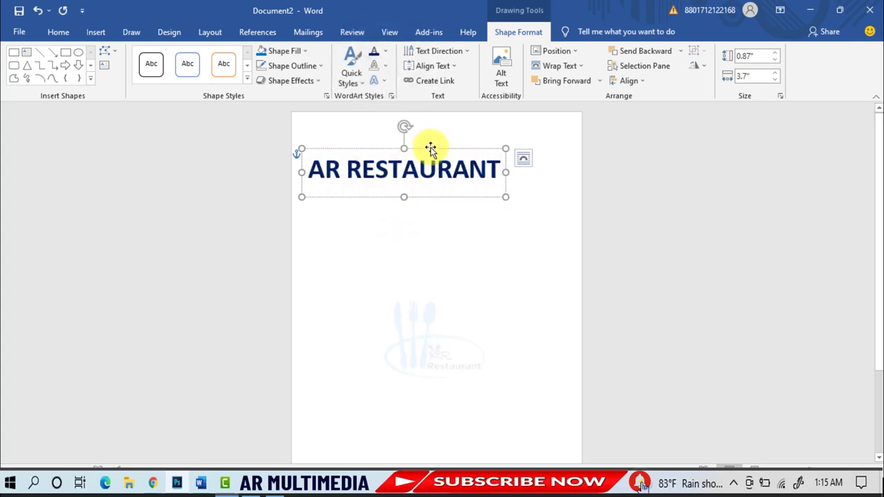
left_click_drag(430, 148, 465, 119)
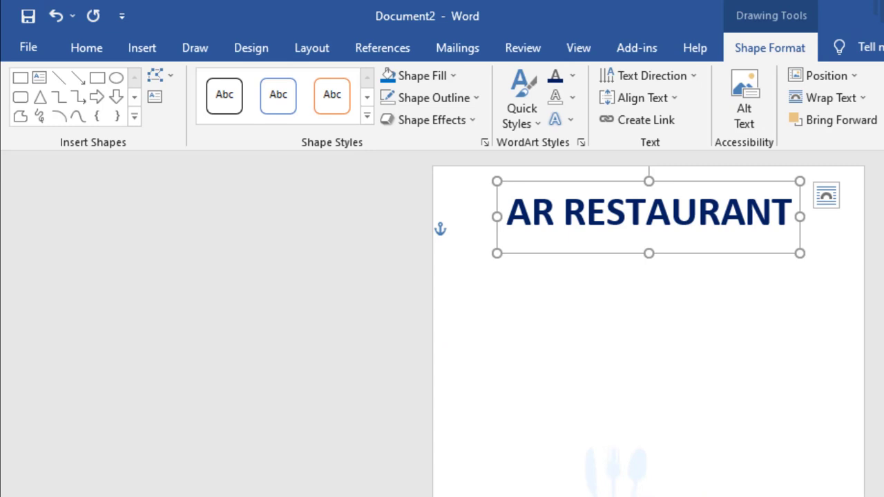
left_click(592, 253)
Draw a rectangle band across the full width of the page's top edge, above the AR RESTAURANT title.
left_click(141, 47)
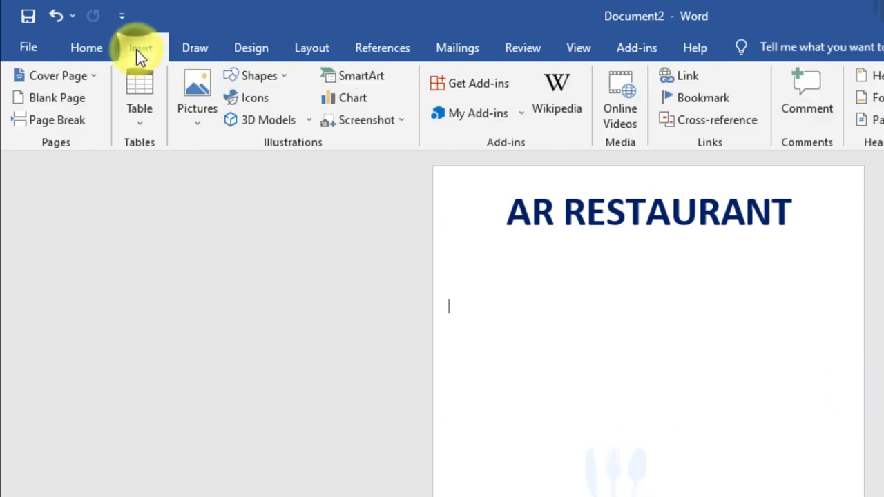
left_click(256, 76)
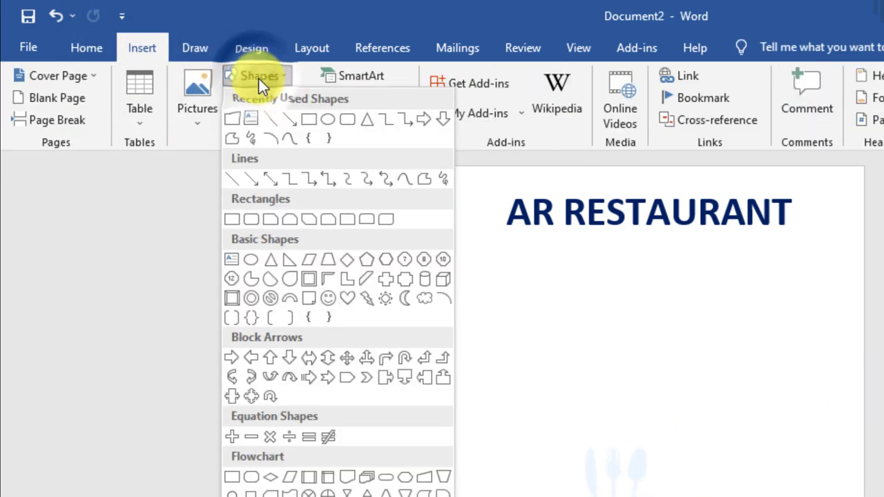
left_click(310, 120)
mouse_move(436, 166)
left_mouse_down()
mouse_move(872, 187)
mouse_move(864, 189)
left_mouse_up()
left_click_drag(396, 189, 396, 193)
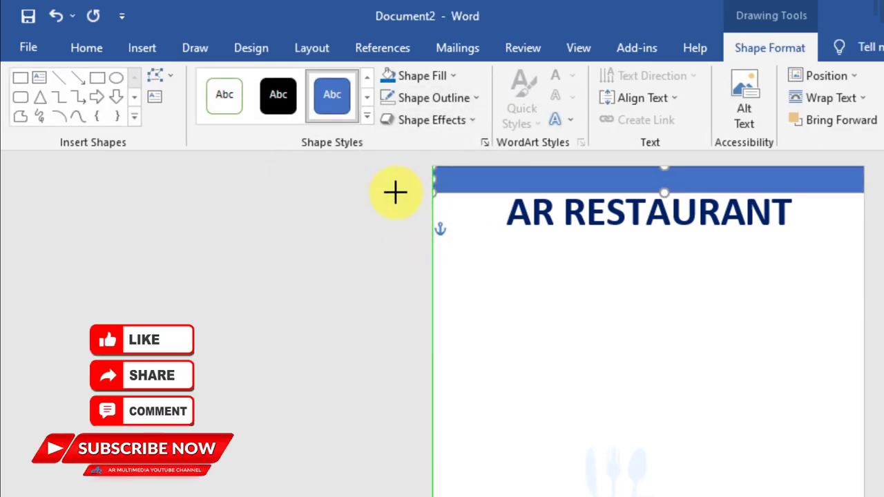
Give the rectangle band at the top of the page a light grey fill and no outline.
left_click(451, 76)
key("Escape")
key("Escape")
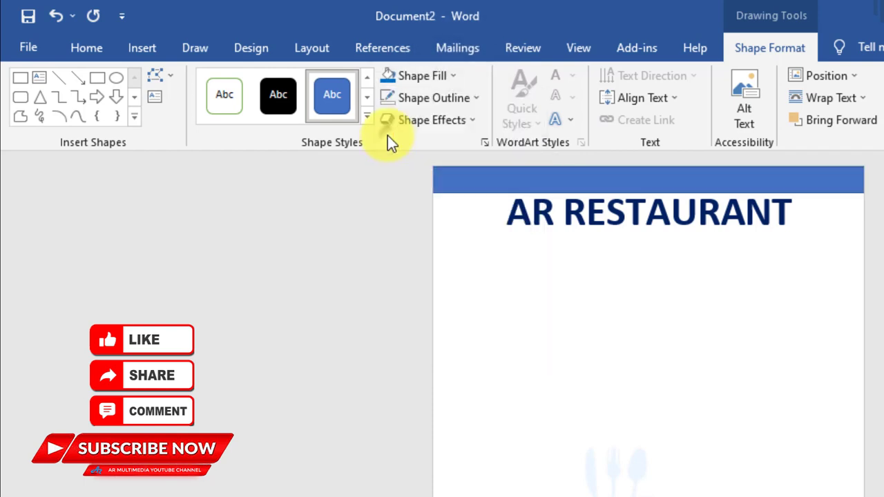
left_click(456, 98)
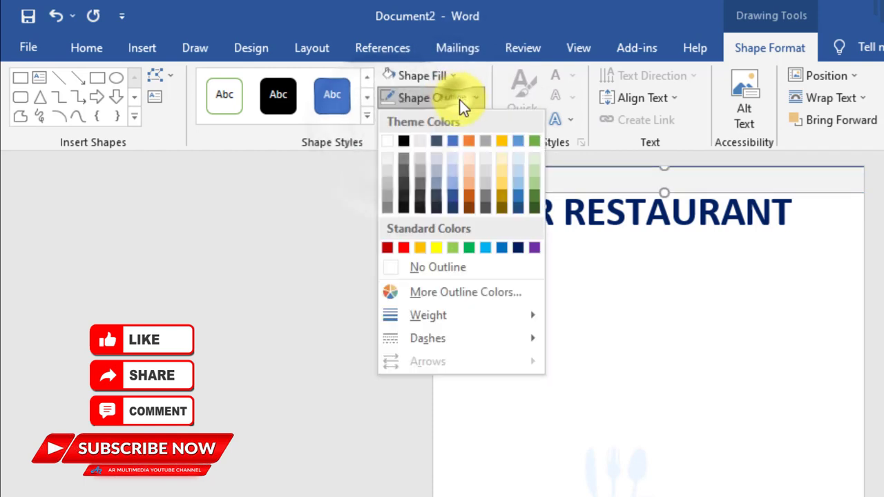
left_click(431, 268)
left_click(449, 306)
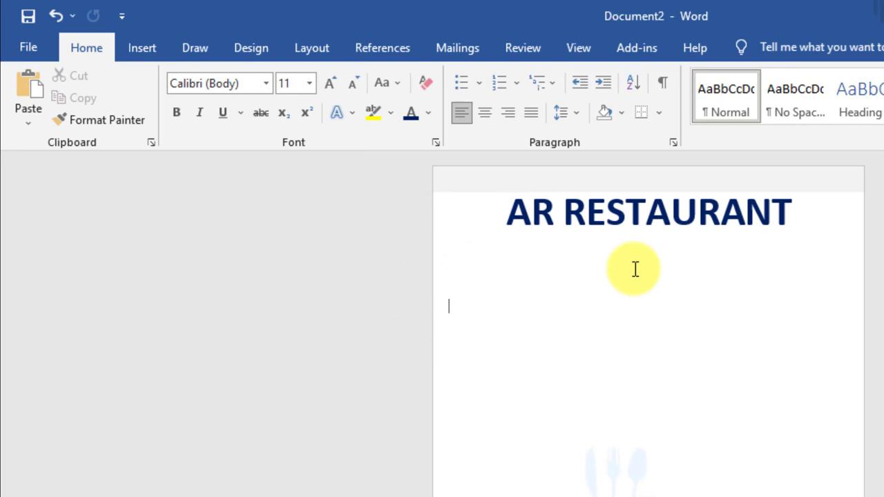
Reduce the height of the AR RESTAURANT WordArt box and set its text to font size 32.
left_click(631, 214)
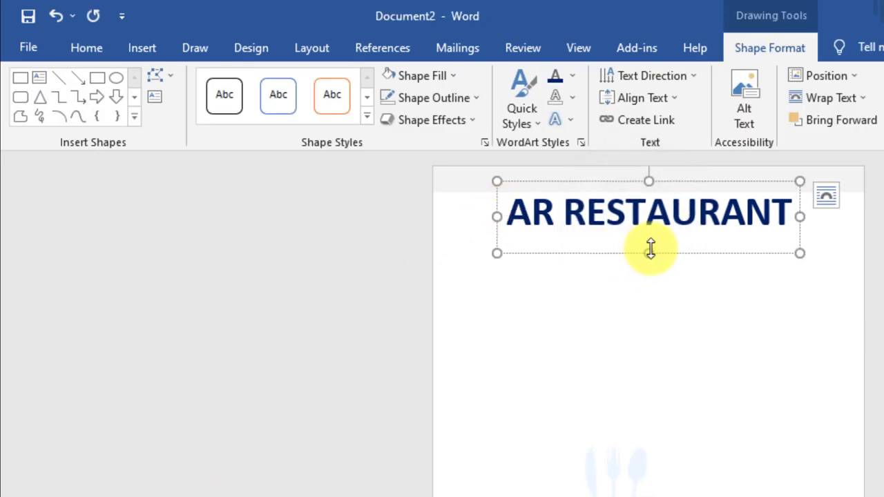
left_click_drag(651, 250, 655, 238)
left_click_drag(504, 210, 760, 210)
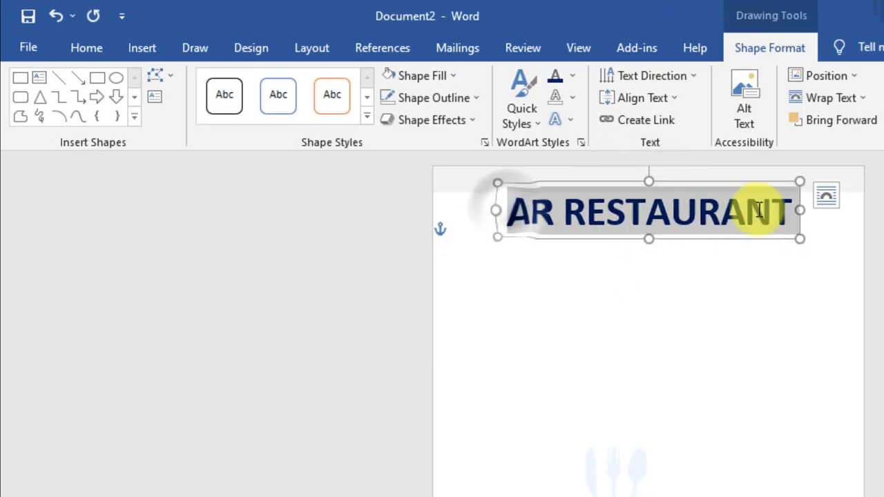
left_click(97, 46)
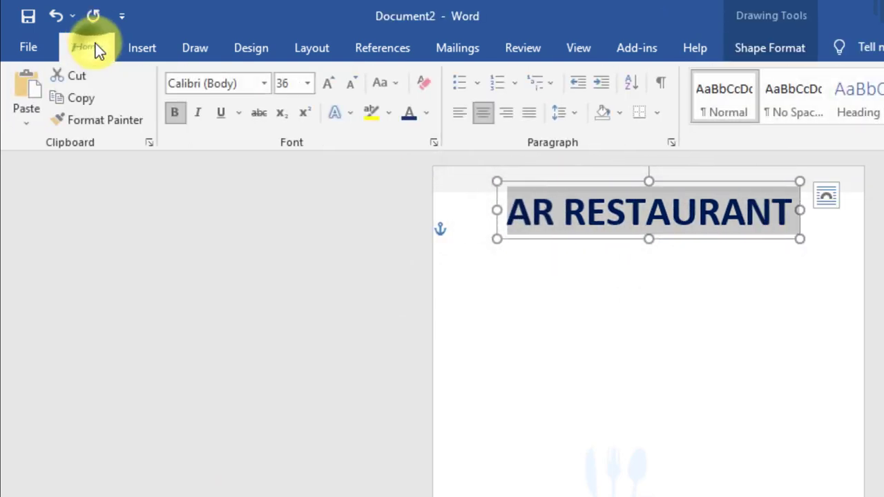
left_click(310, 83)
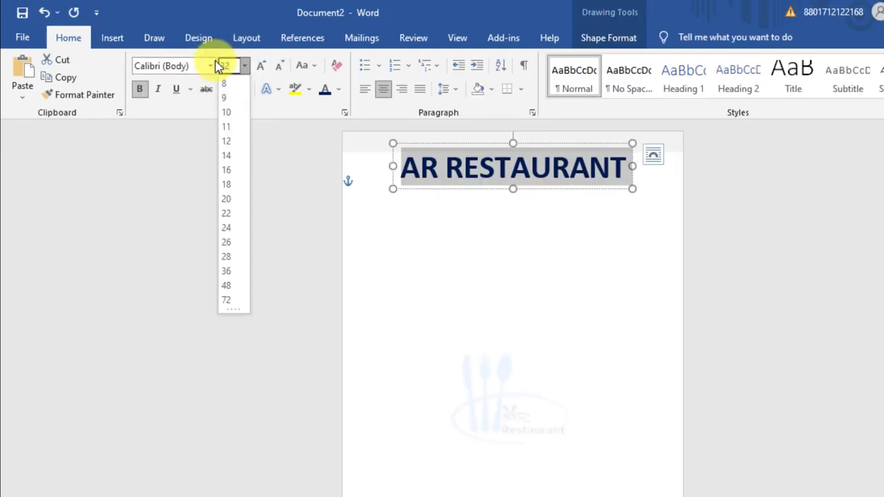
left_click(218, 66)
left_click(772, 202)
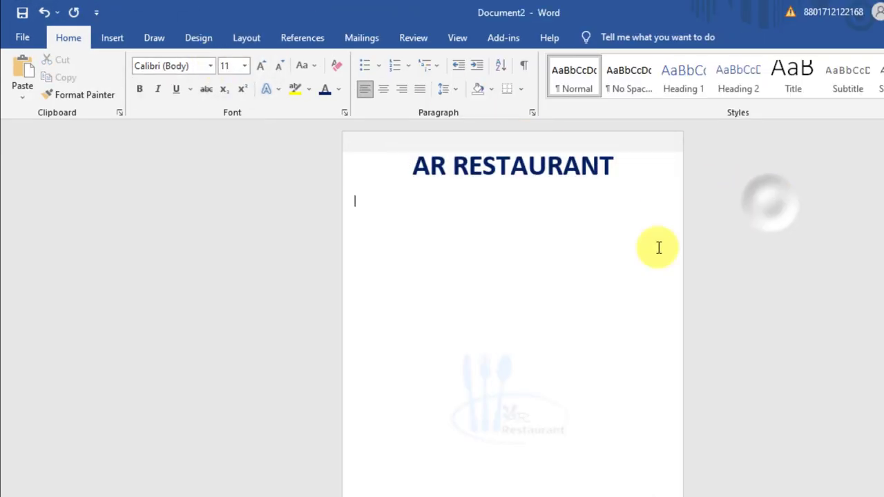
Insert the AR Res logo picture from the Birder folder and set its text wrapping so it floats freely.
left_click(110, 38)
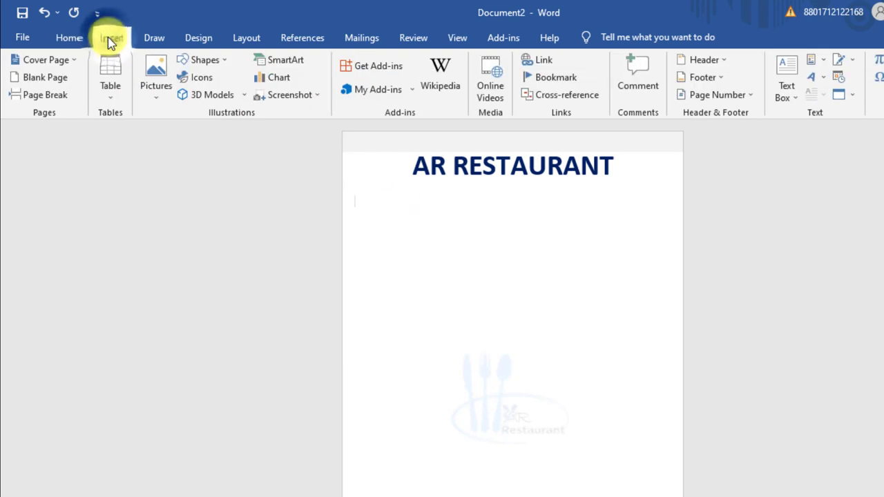
left_click(166, 69)
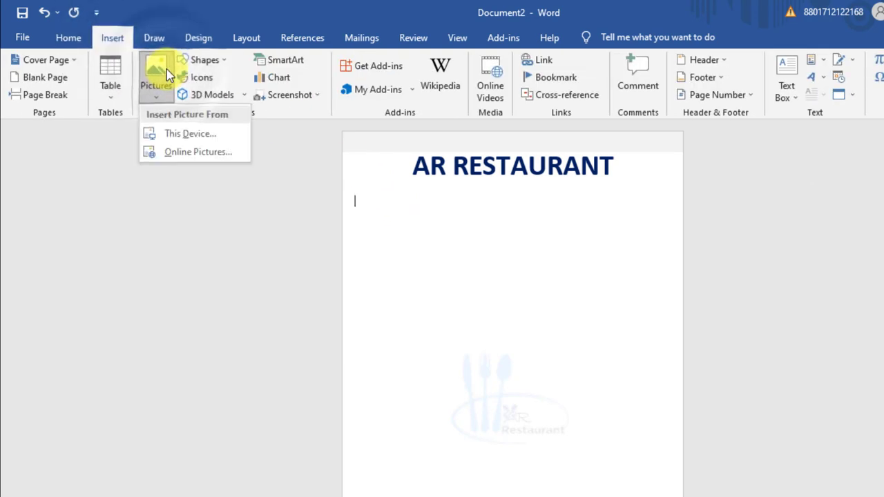
left_click(214, 134)
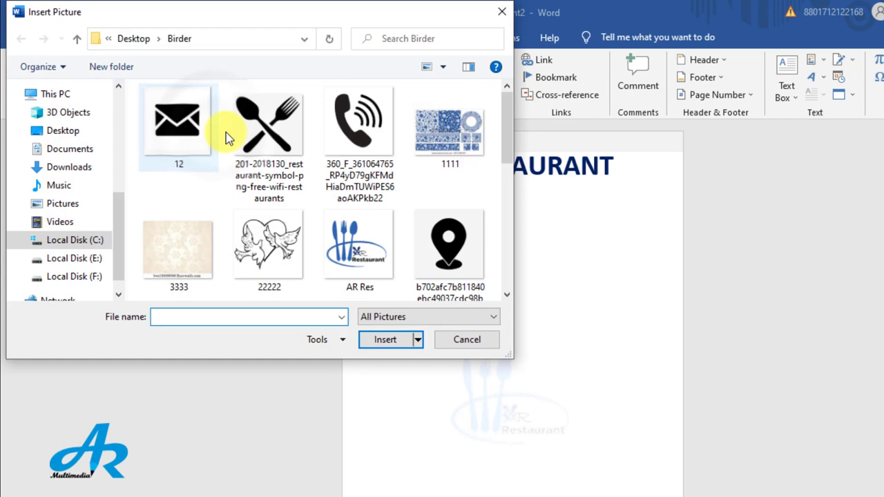
left_click(359, 246)
left_click(381, 340)
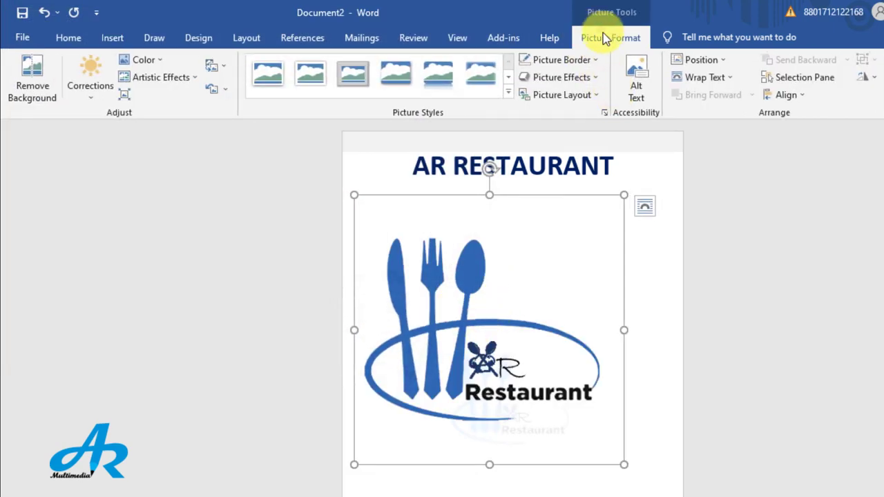
left_click(711, 77)
left_click(719, 208)
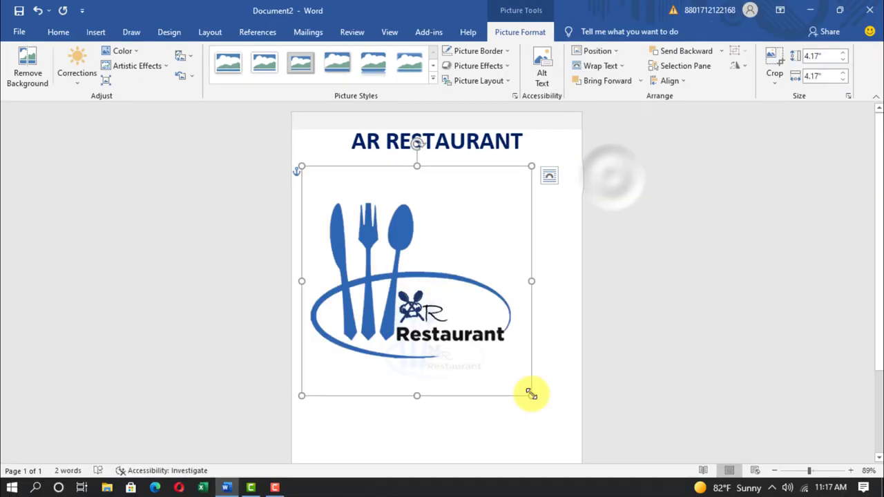
Shrink the logo to about 1.15" square and place it in the page's upper-left corner beside the title.
left_click_drag(624, 464, 439, 279)
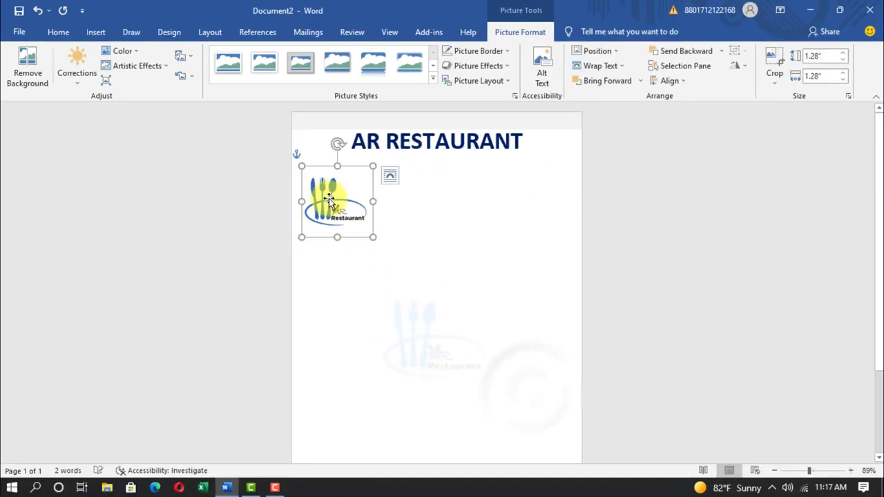
left_click_drag(330, 200, 323, 147)
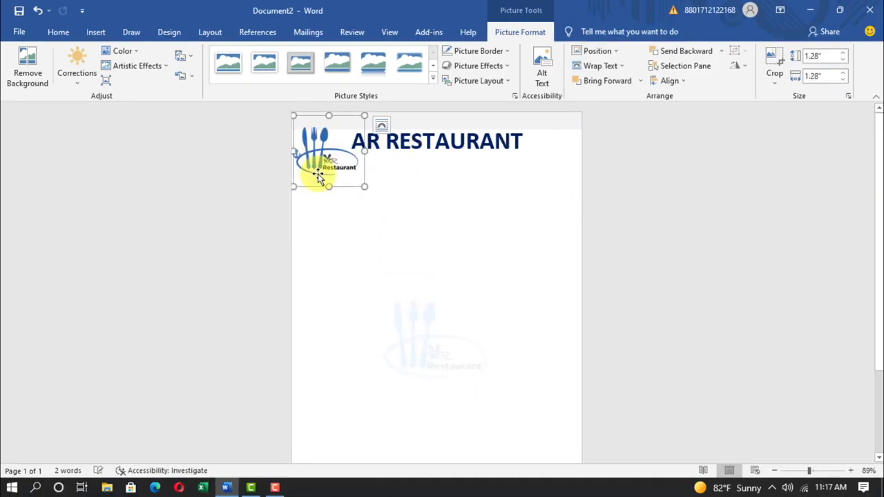
left_click_drag(358, 176, 357, 171)
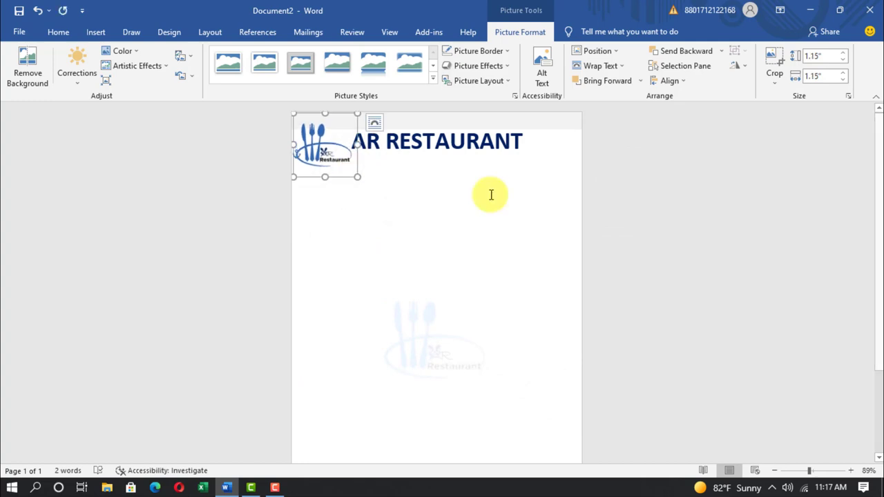
left_click(653, 199)
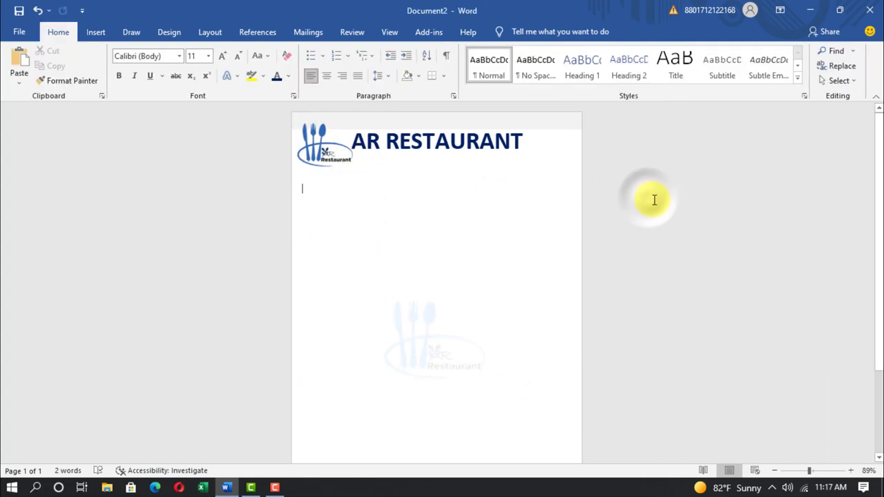
Draw a text box about 0.29" high and 1.84" wide in the page's upper-right corner, above the title.
left_click(92, 32)
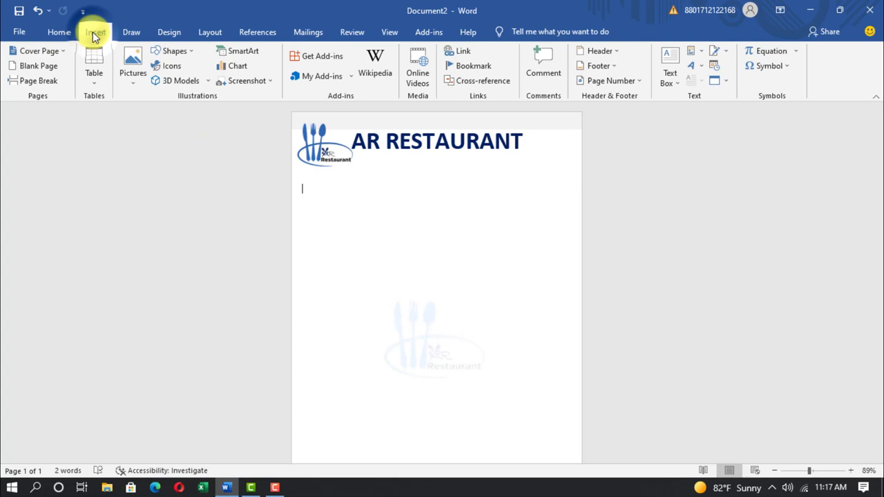
left_click(669, 73)
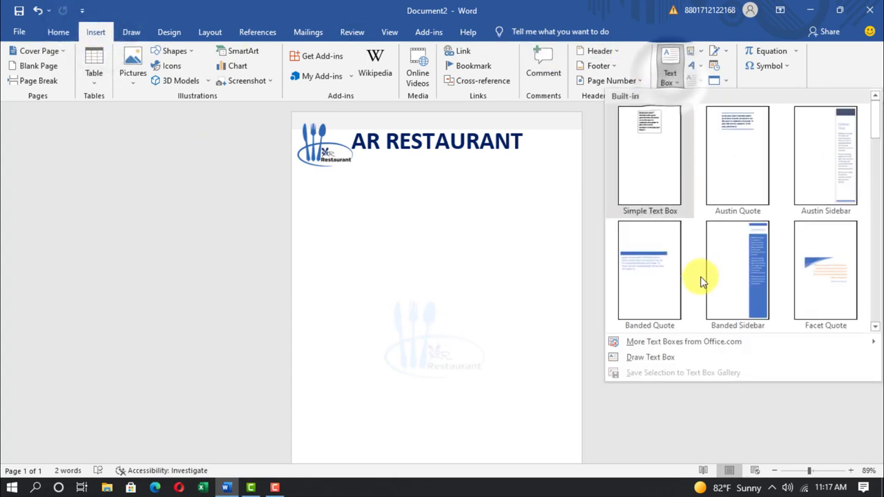
left_click(650, 357)
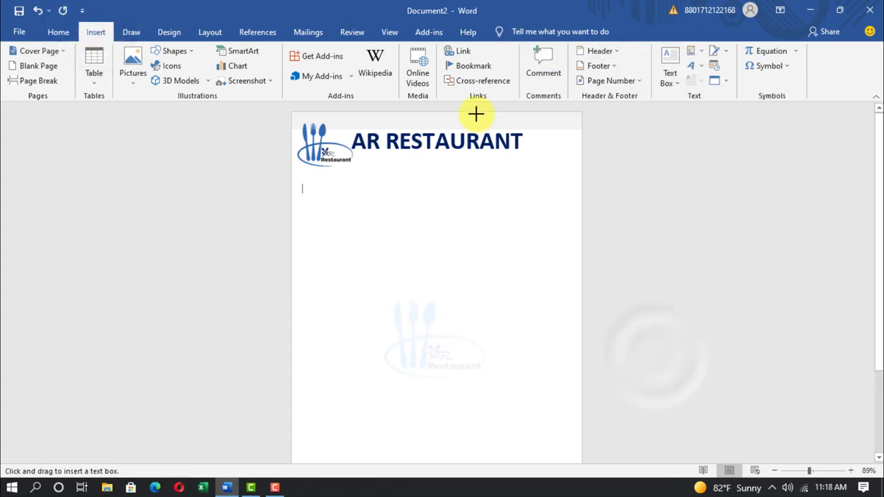
left_click_drag(574, 123, 580, 129)
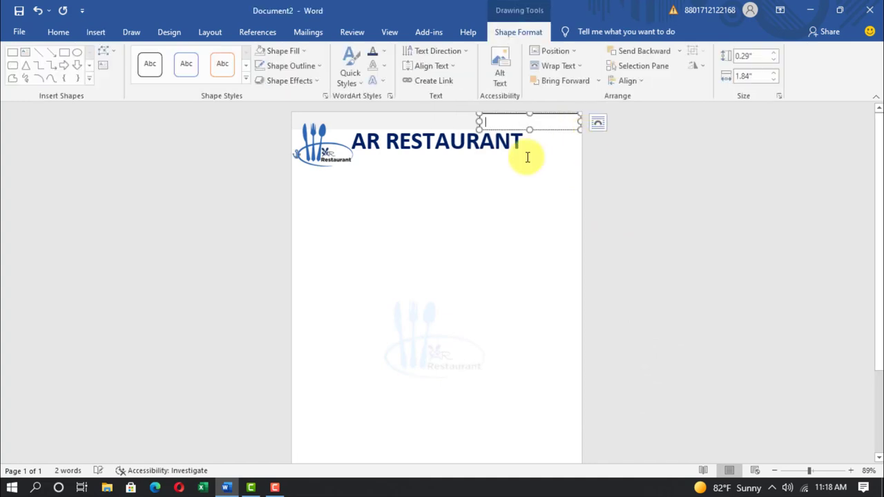
Remove the fill and outline of the new text box above the title.
left_click(305, 54)
left_click(287, 160)
left_click(304, 65)
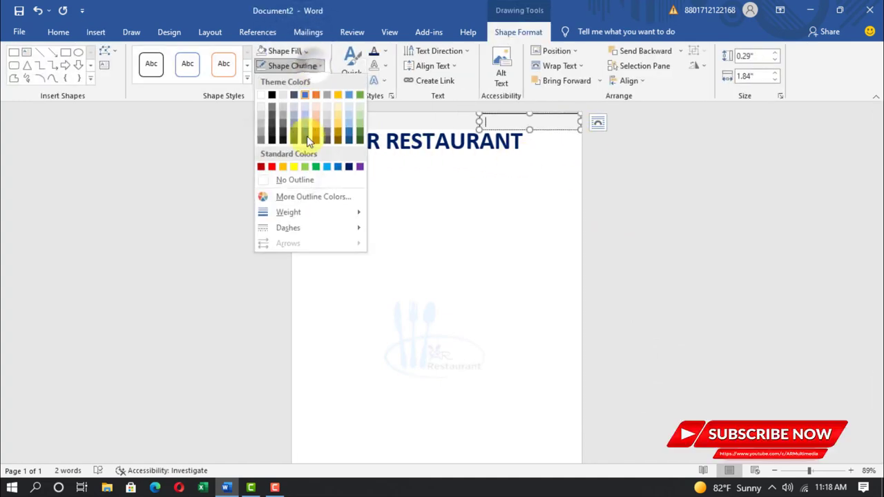
left_click(295, 179)
Enter the date line "Date: ........./......../2021" in the text box above the title at font size 12.
left_click(53, 31)
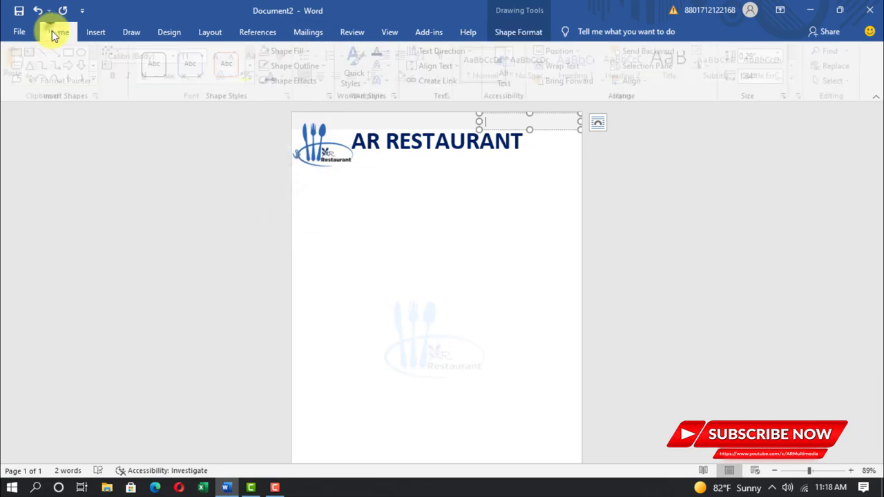
left_click(208, 56)
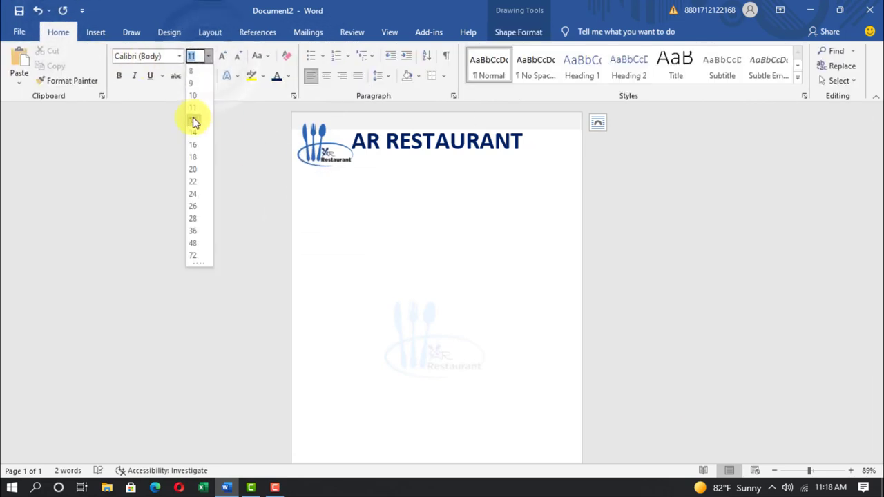
left_click(194, 120)
type("Date:")
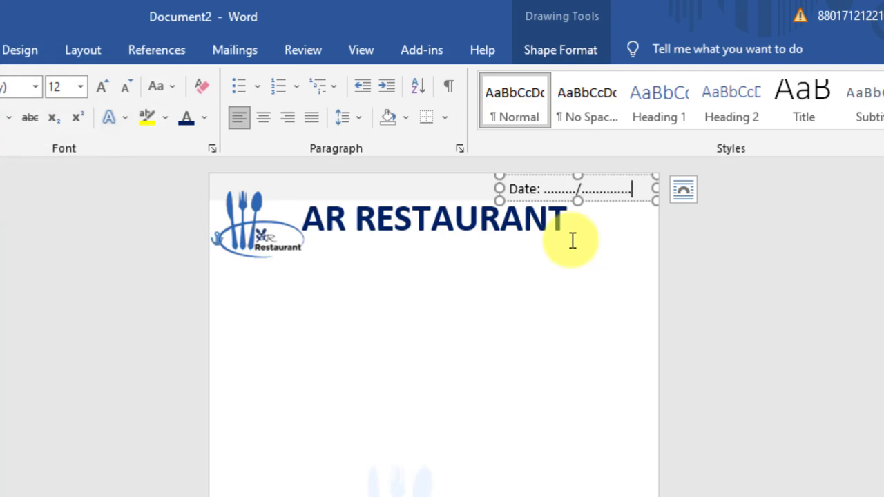
key("BackSpace")
key("BackSpace")
key("BackSpace")
key("BackSpace")
key("BackSpace")
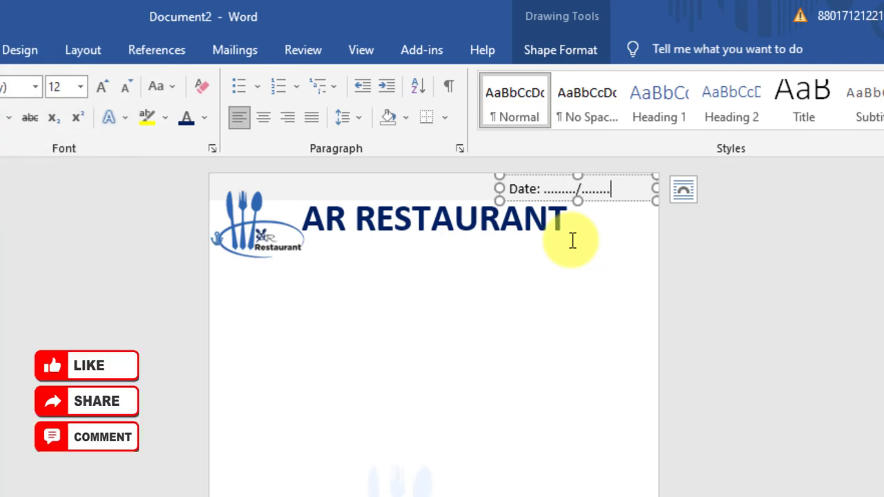
left_click(750, 240)
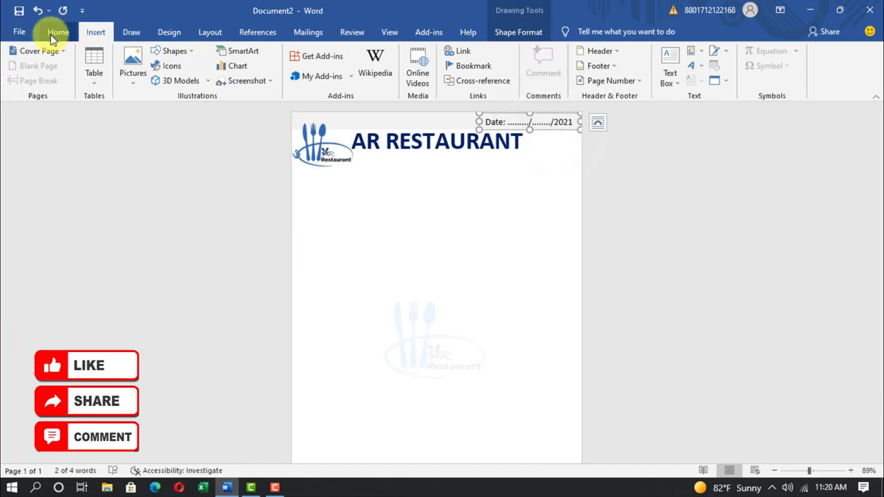
Duplicate the date text box, place the copy directly below the AR RESTAURANT title, and enlarge it to fit several lines.
left_click(58, 32)
key("ctrl+c")
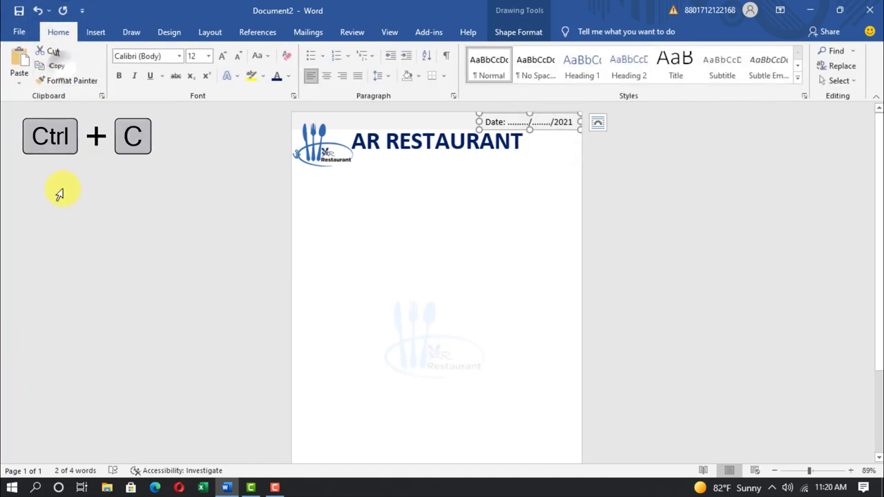
left_click(20, 61)
left_click_drag(552, 141, 536, 167)
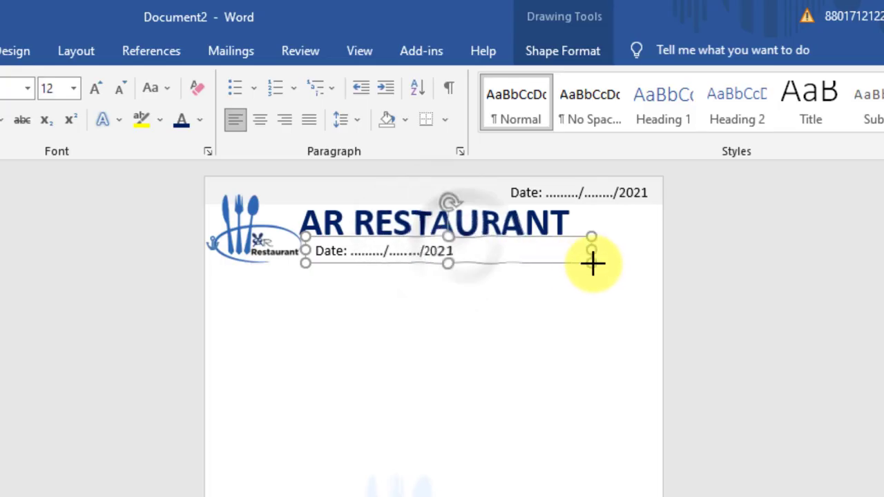
left_click_drag(593, 263, 614, 265)
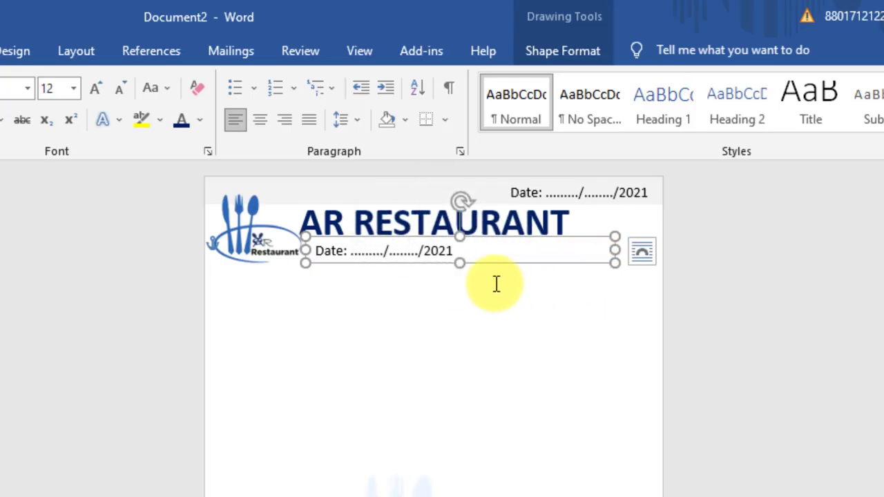
left_click_drag(460, 263, 463, 343)
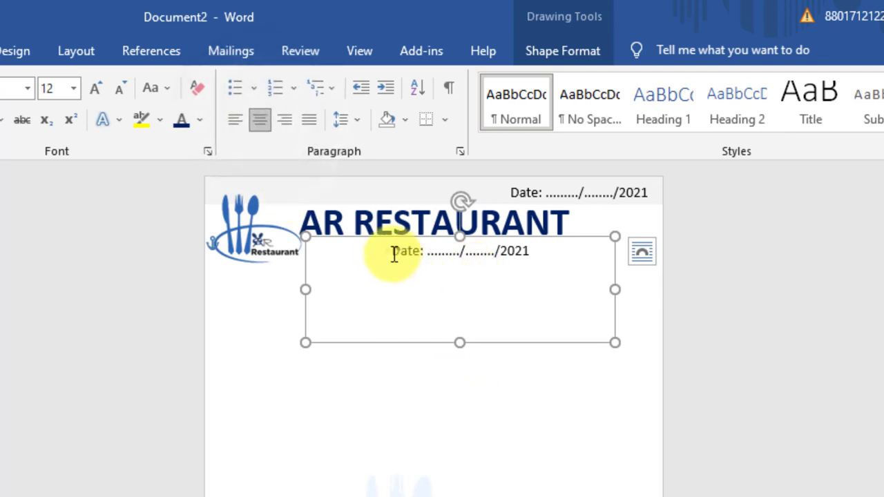
Replace the copied date text below the title with three lines: the restaurant's address, its cell and mobile numbers, and its e-mail and web addresses.
left_click_drag(394, 253, 542, 280)
type("Khadim Para, Tamabil Road, Sylhet -3100")
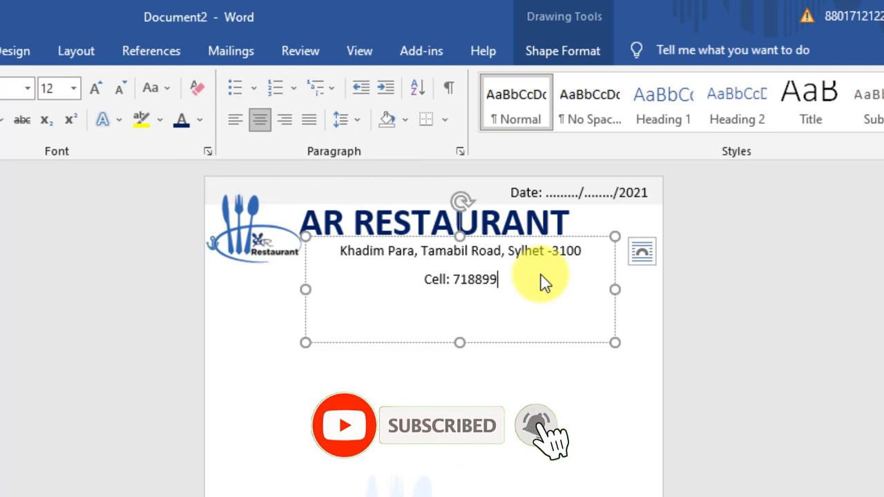
key("Return")
type("Ema")
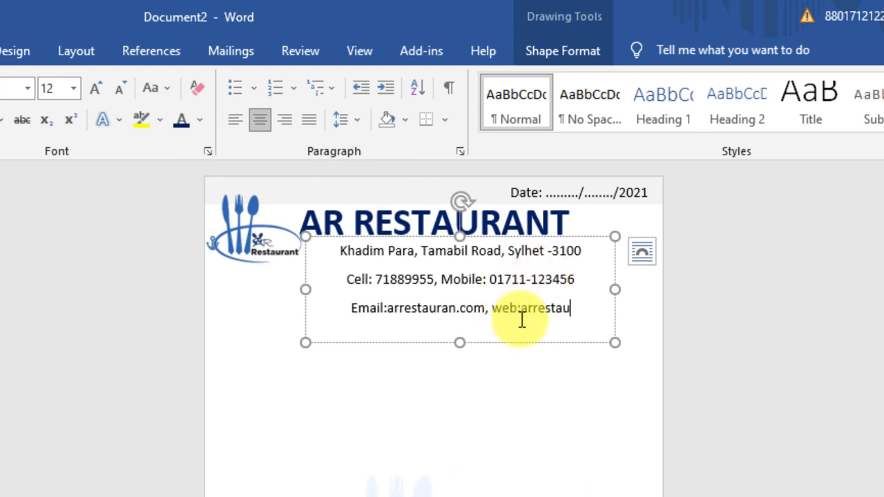
type("rant.com")
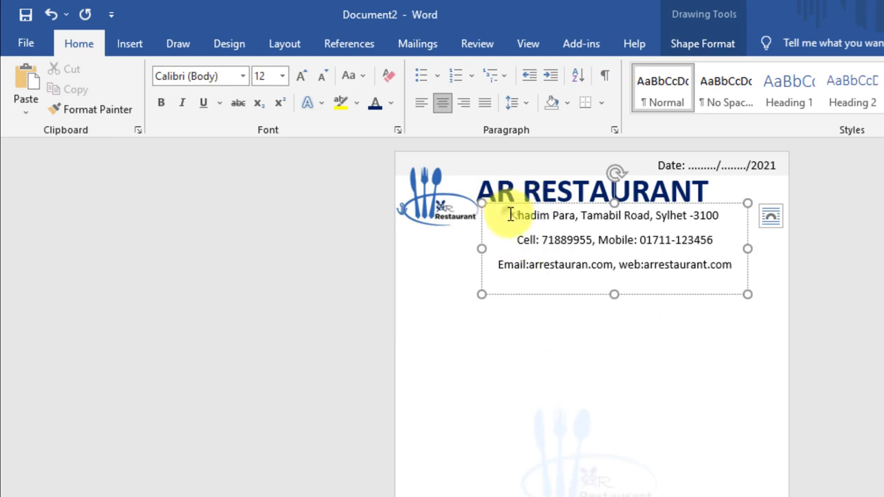
Remove the extra spacing between the three contact lines and shorten their text box to fit the text.
left_click_drag(511, 215, 732, 278)
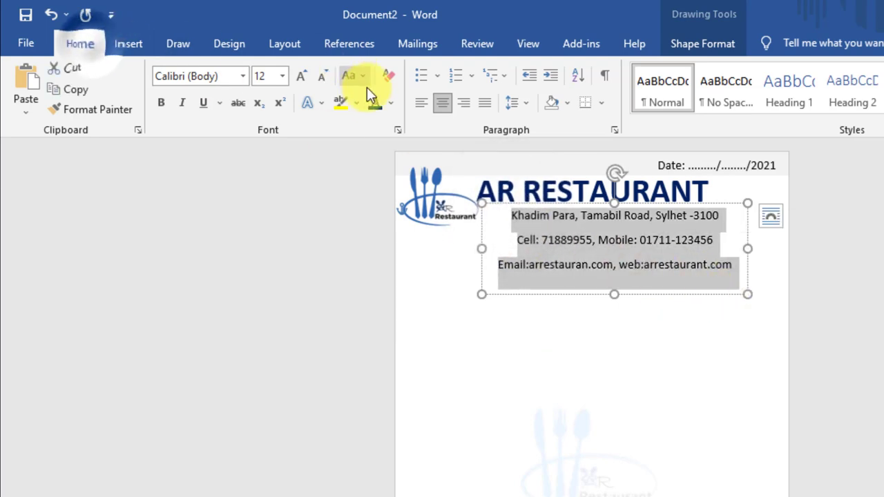
left_click(525, 103)
left_click(545, 296)
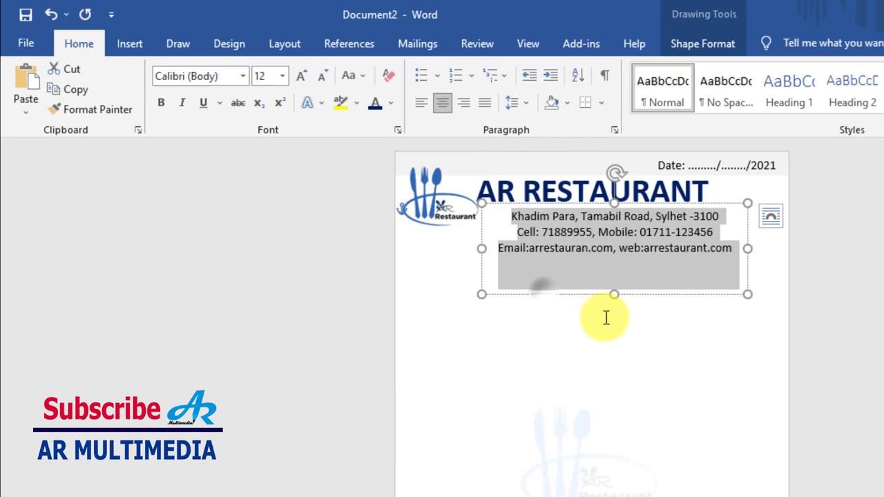
left_click_drag(612, 297, 620, 258)
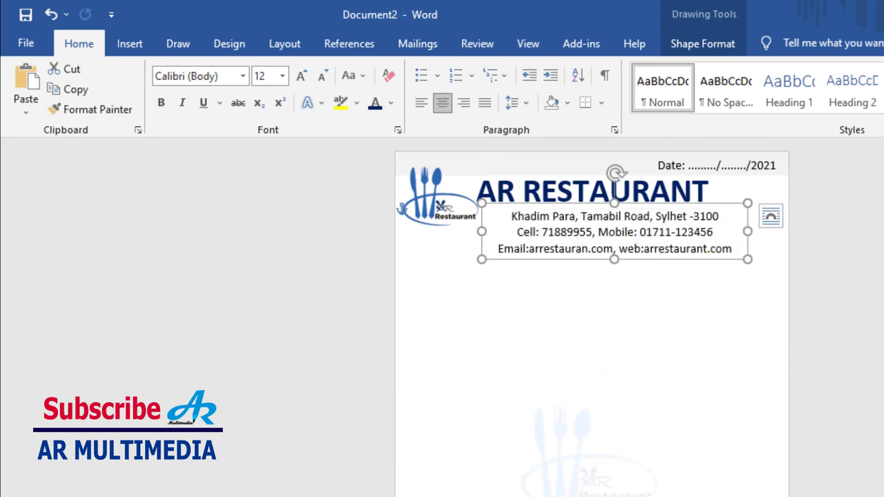
Enlarge the restaurant logo beside the title so it spans the height of the title and contact lines.
left_click(525, 291)
left_click(456, 228)
left_click_drag(486, 240, 503, 263)
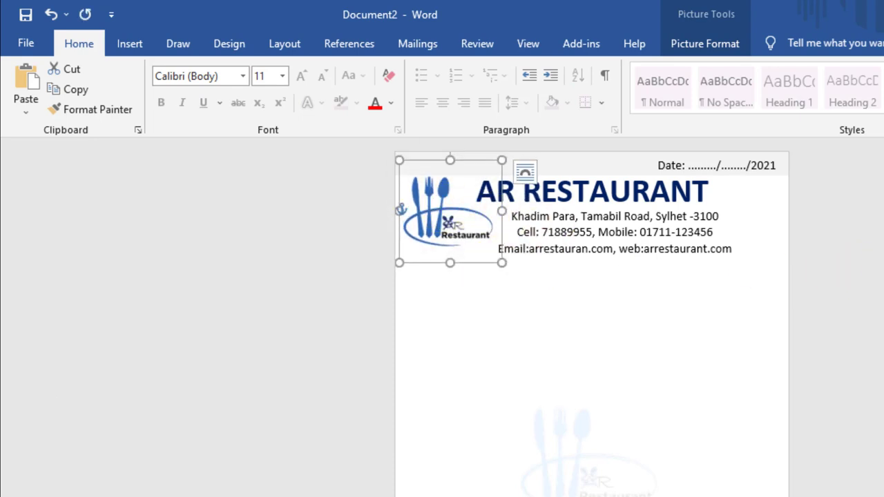
left_click(874, 247)
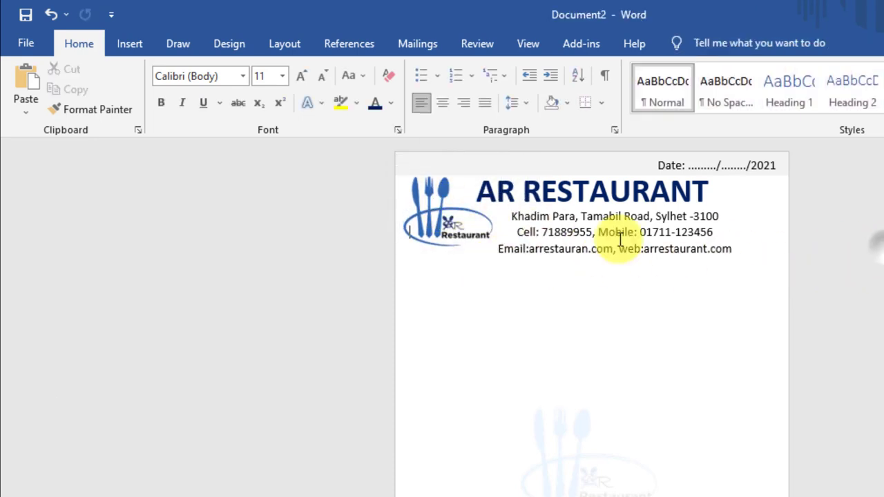
Shift the contact text box slightly left and the AR RESTAURANT title slightly right so they are centred on each other.
left_click(644, 252)
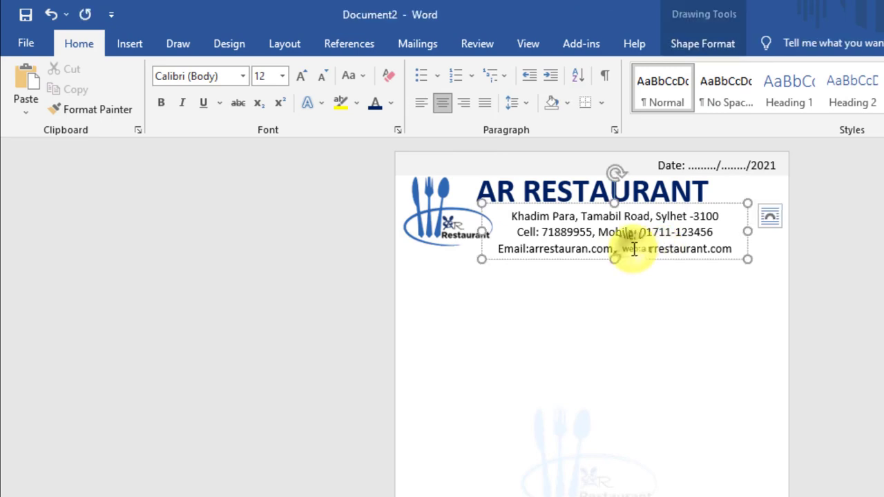
left_click_drag(648, 259, 641, 256)
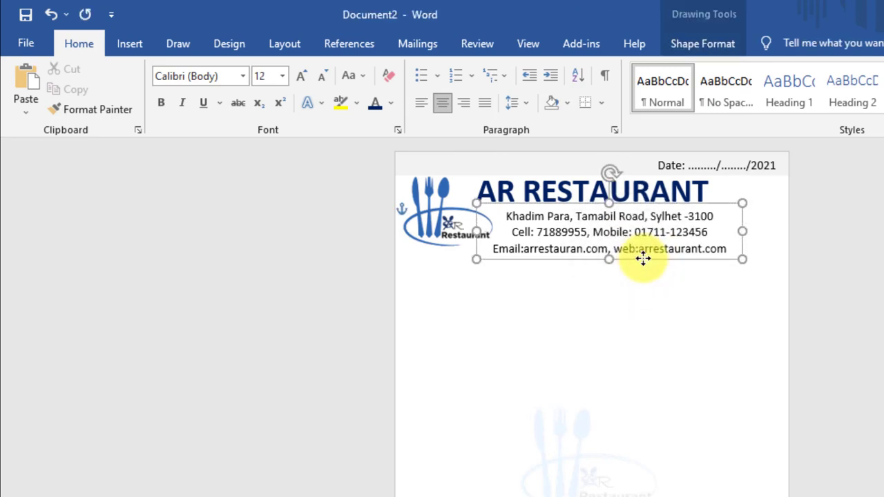
left_click(621, 172)
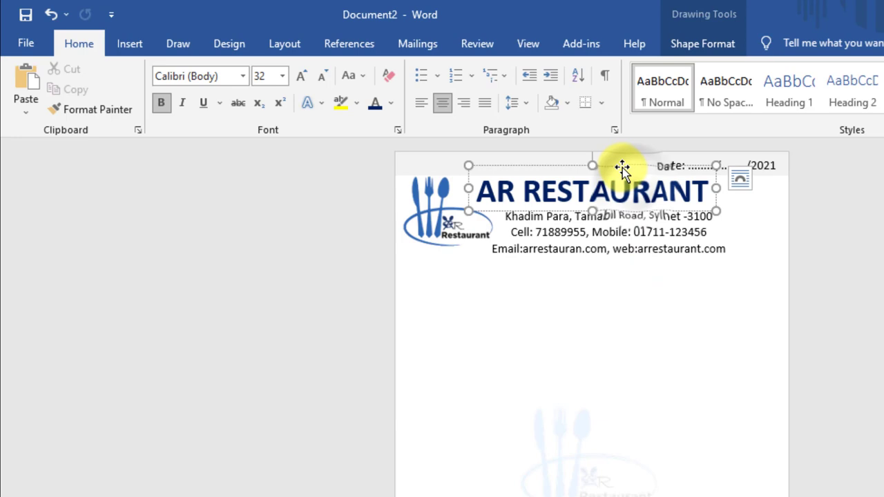
left_click_drag(622, 172, 629, 166)
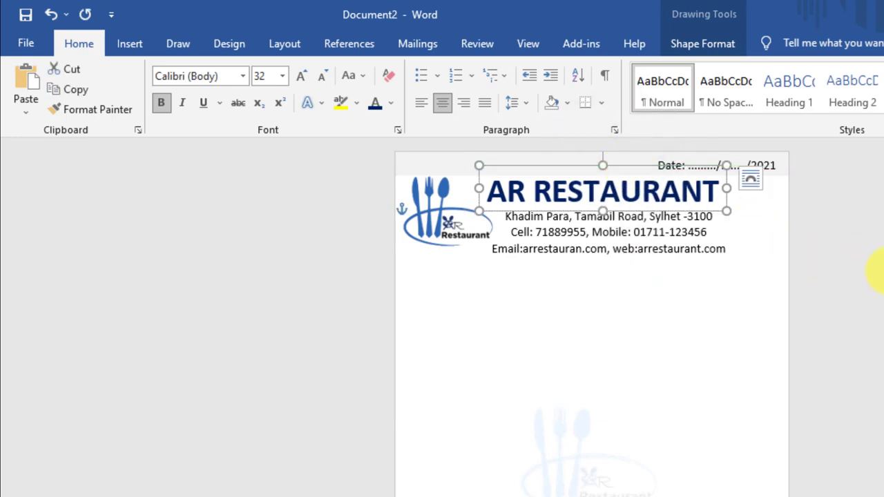
left_click(876, 271)
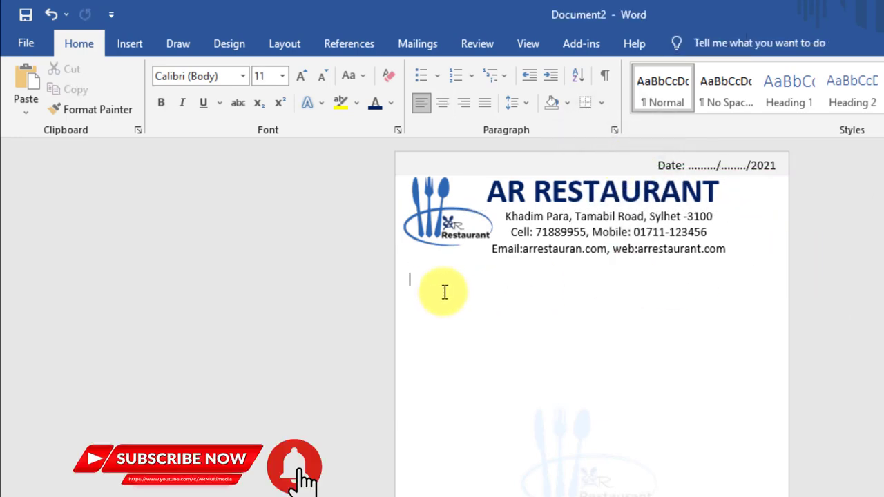
Duplicate the AR RESTAURANT title, change the copy's text to CASH BILL, and centre it below the contact lines.
left_click(529, 190)
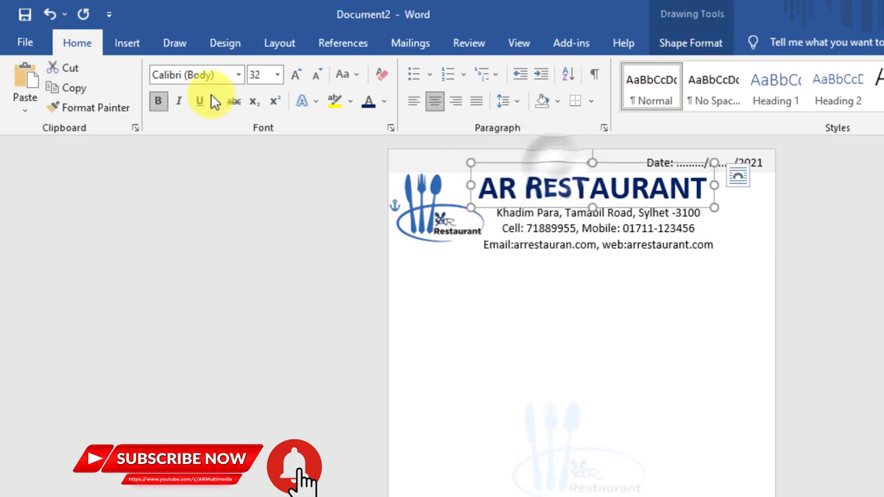
key("ctrl+c")
key("ctrl+v")
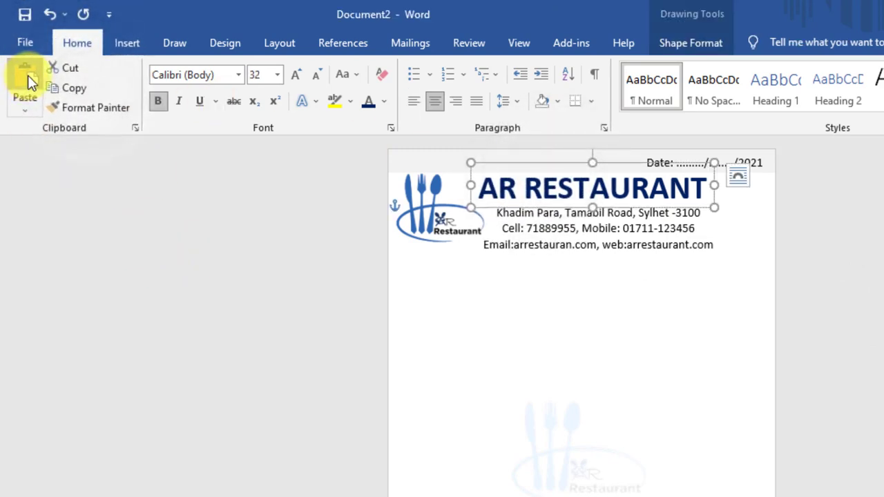
left_click_drag(602, 191, 608, 248)
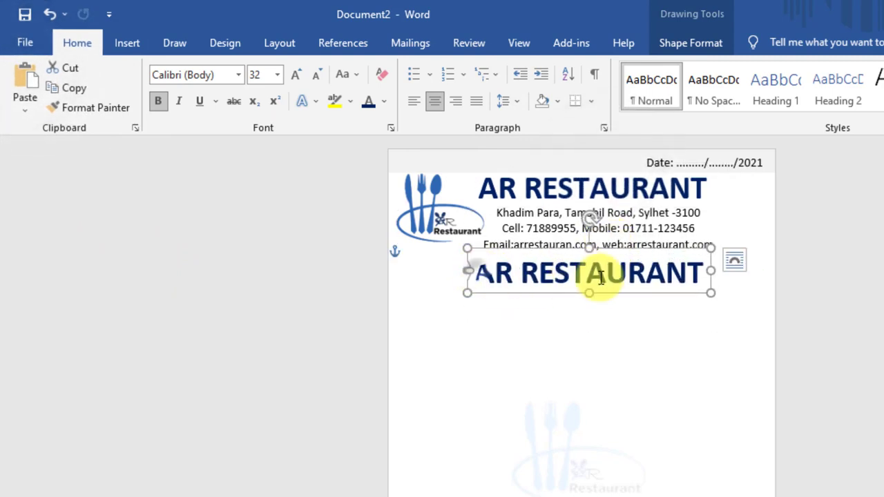
triple_click(592, 280)
type("CASH BILL")
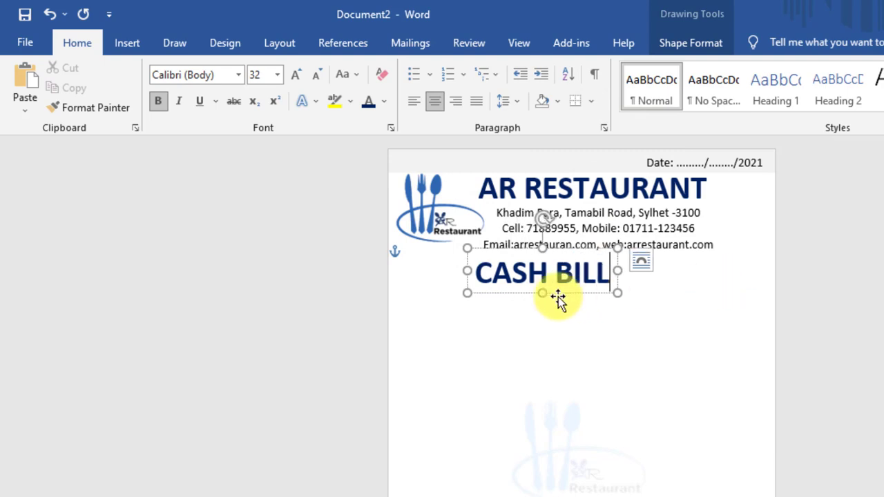
left_click_drag(558, 297, 604, 296)
Change the text fill of the CASH BILL heading to the standard blue.
left_click_drag(518, 272, 677, 270)
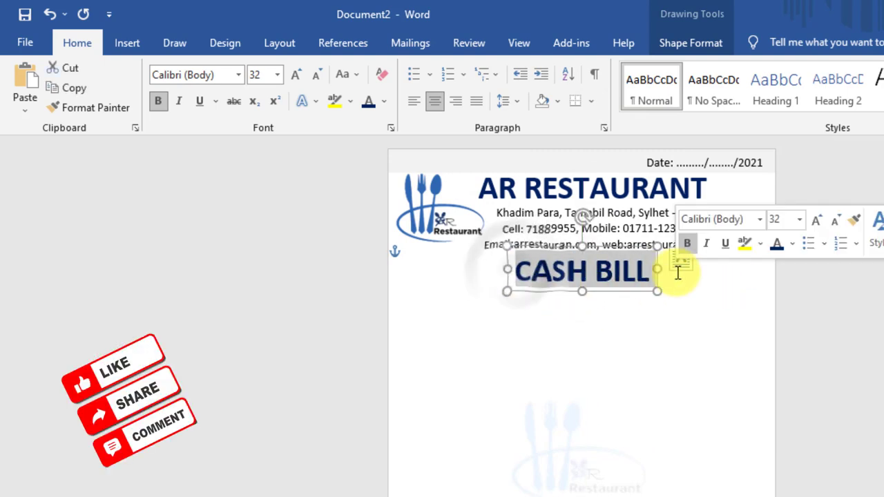
left_click(686, 42)
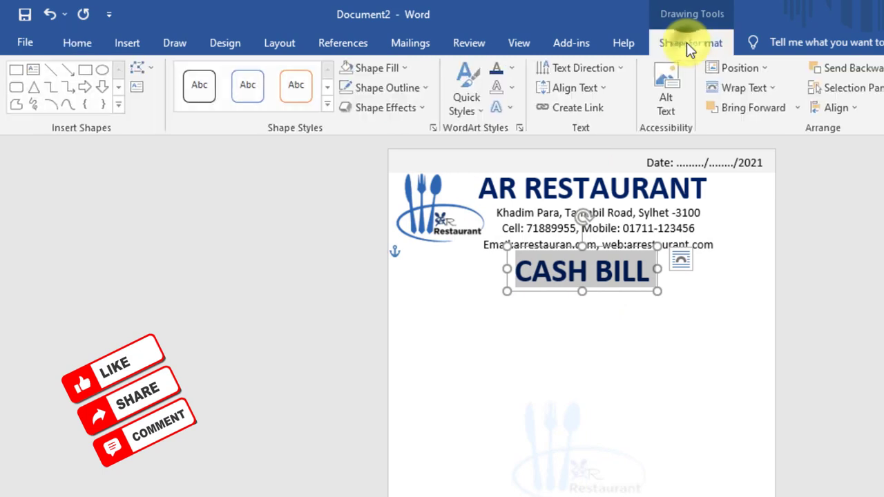
left_click(518, 71)
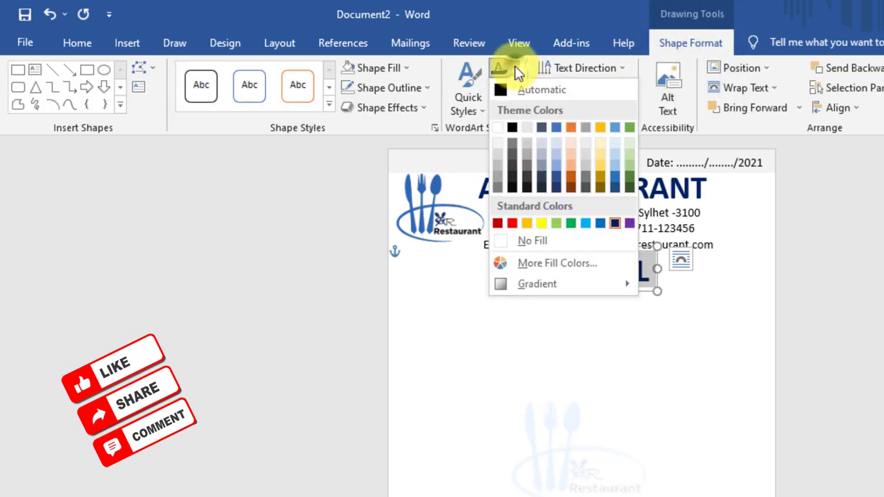
left_click(600, 223)
Set the CASH BILL heading's font to Bahnschrift at size 28.
left_click(90, 46)
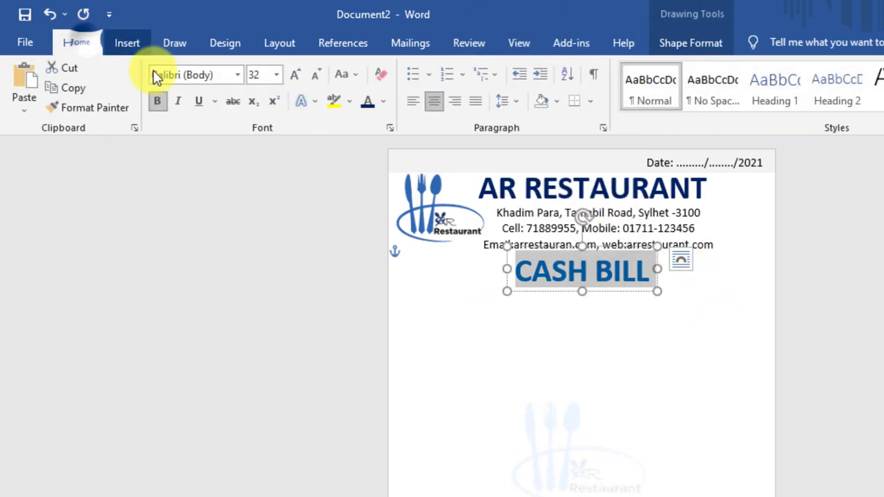
left_click(212, 74)
left_click(239, 75)
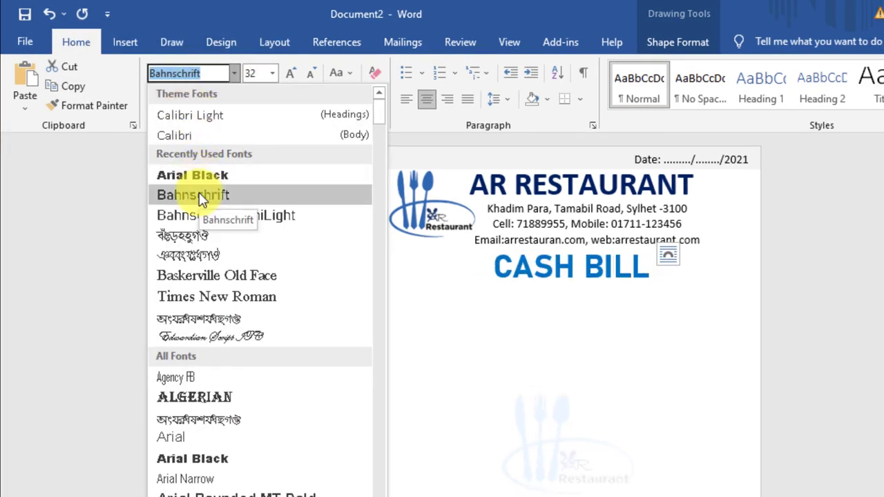
left_click(200, 197)
left_click(271, 73)
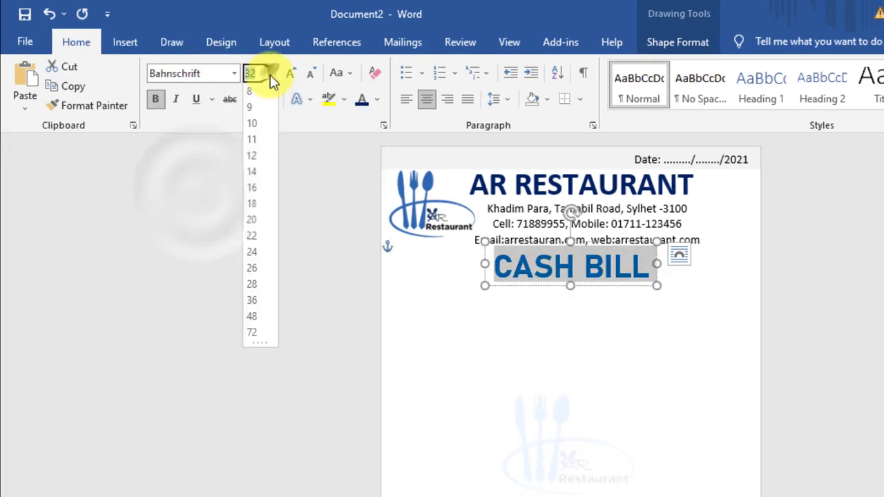
left_click(251, 285)
left_click(257, 287)
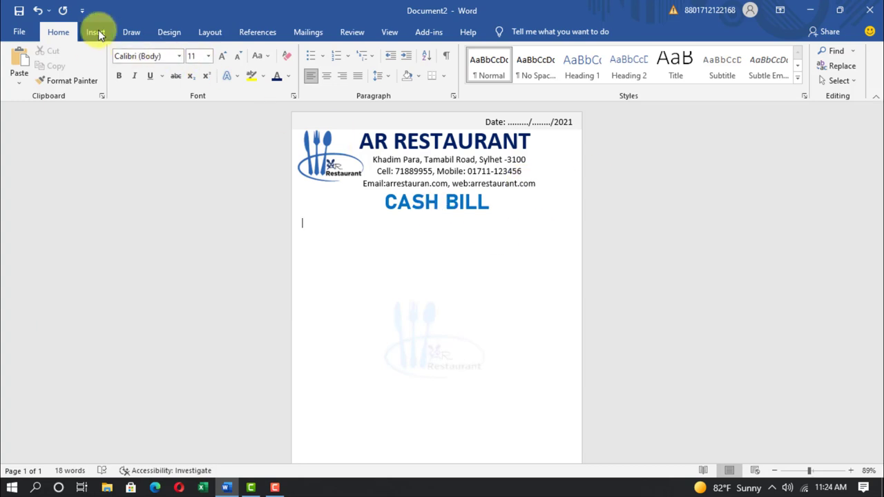
Insert a table with two columns and three rows below CASH BILL and narrow its first column to just over a quarter of the width.
left_click(96, 32)
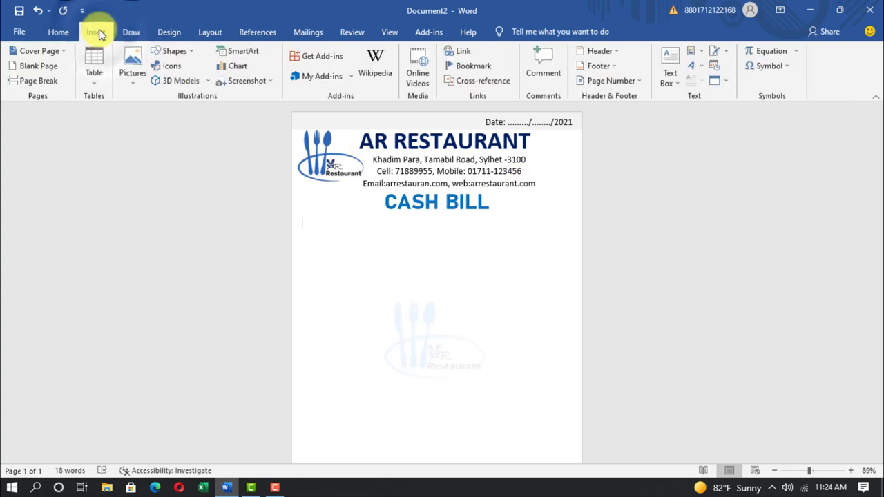
left_click(94, 69)
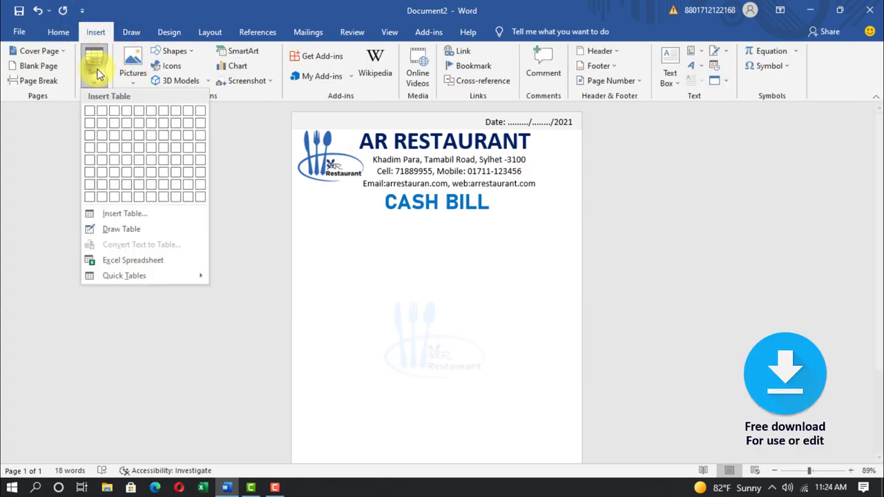
left_click(102, 135)
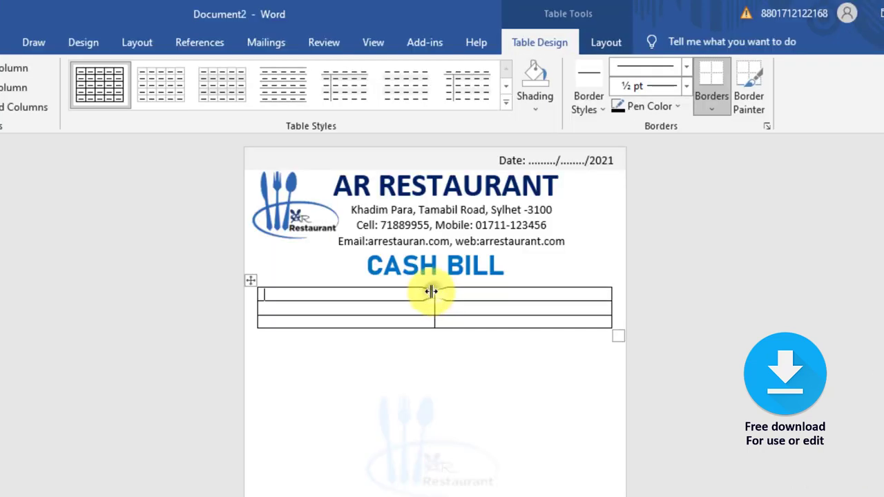
left_click_drag(431, 292, 357, 290)
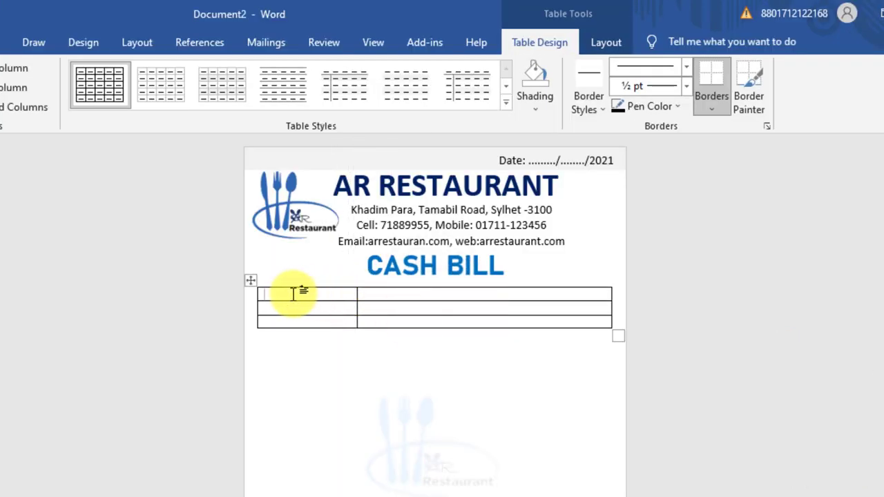
Apply the light-blue grid table style with a solid header row and banded rows to the whole table.
left_click_drag(293, 294, 549, 316)
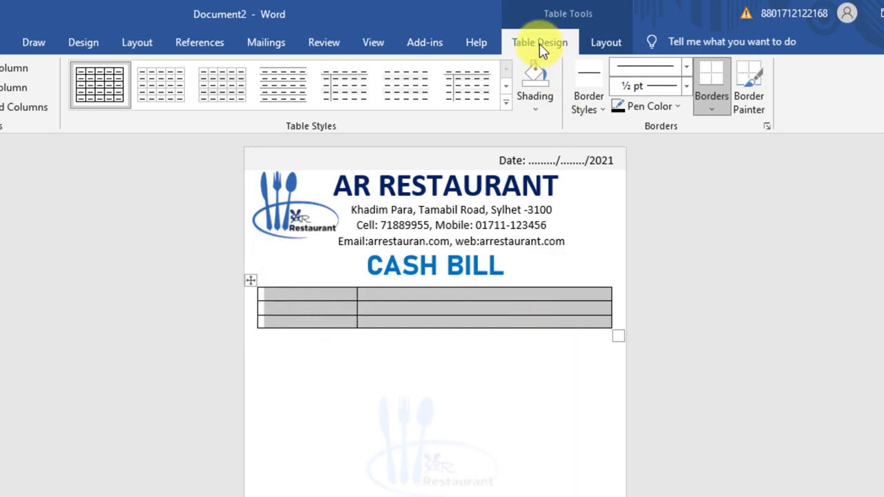
left_click(506, 103)
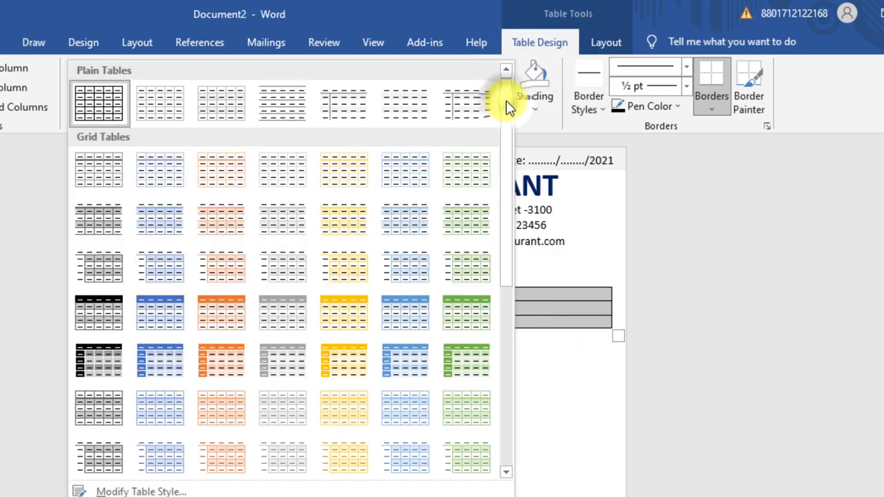
left_click(406, 325)
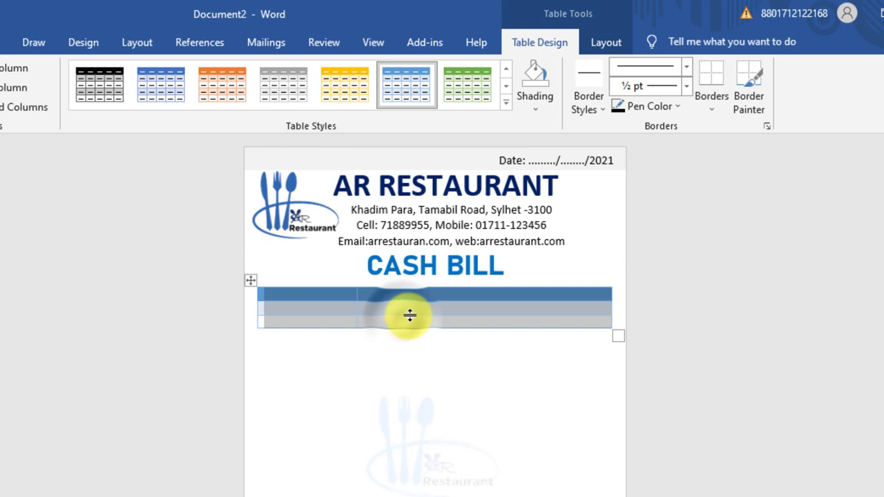
Set the font size of the whole table to 12 and place the cursor in its first header cell.
left_click(59, 32)
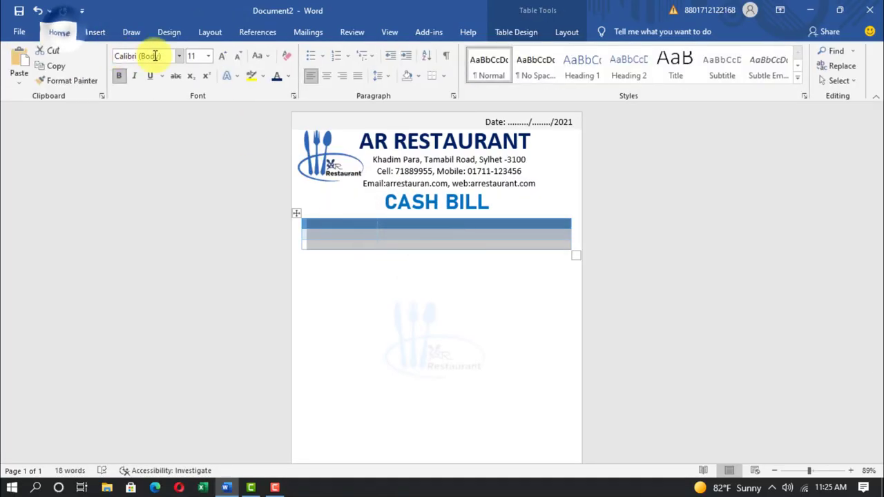
left_click(208, 56)
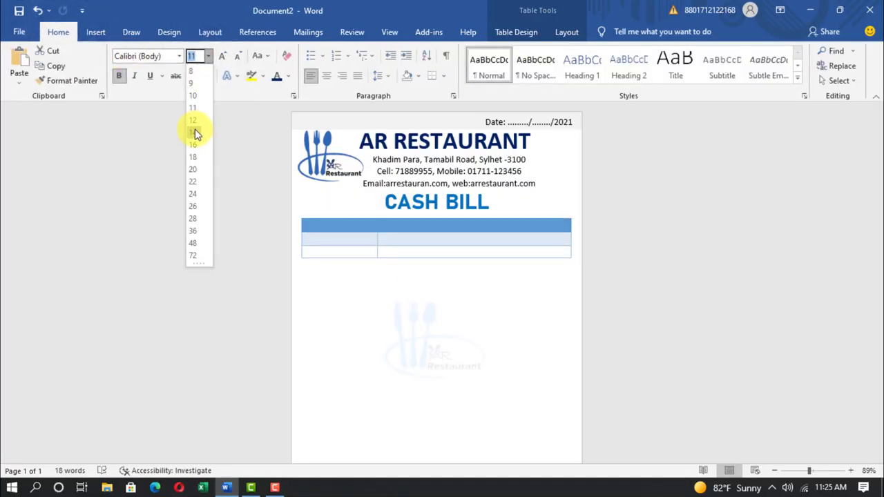
left_click(193, 120)
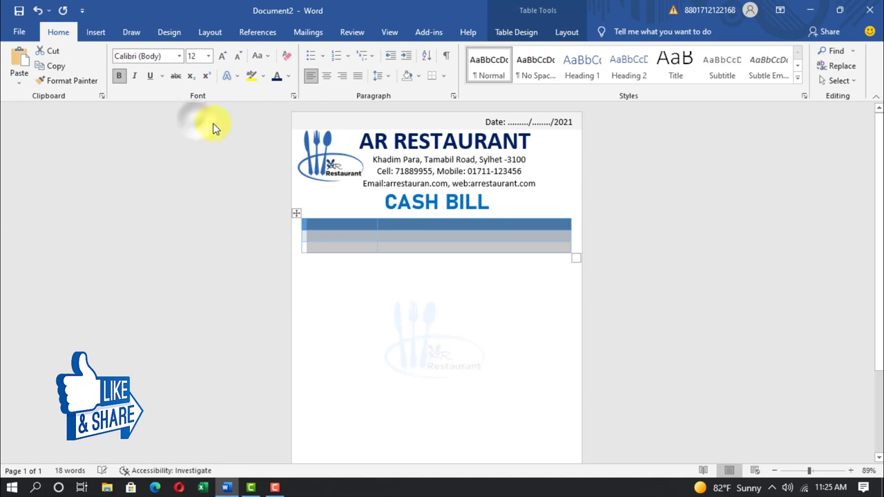
left_click(325, 223)
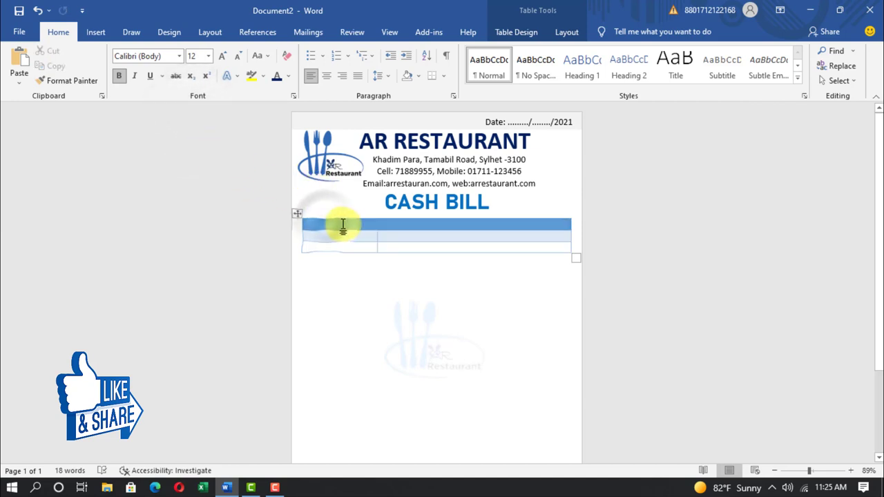
Enter Customer Name with a colon beside it and Customer Address below, widening the label column to keep the address label on one line.
type("Customer Name")
left_click(394, 325)
type(":")
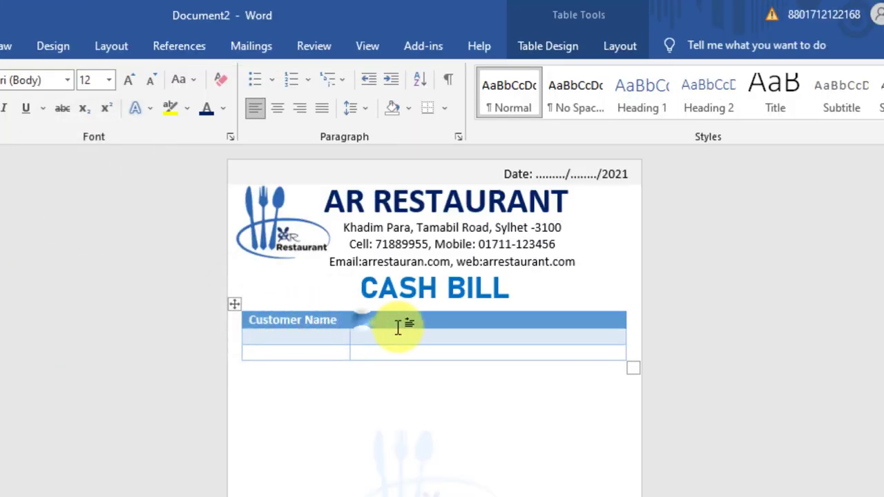
left_click(264, 336)
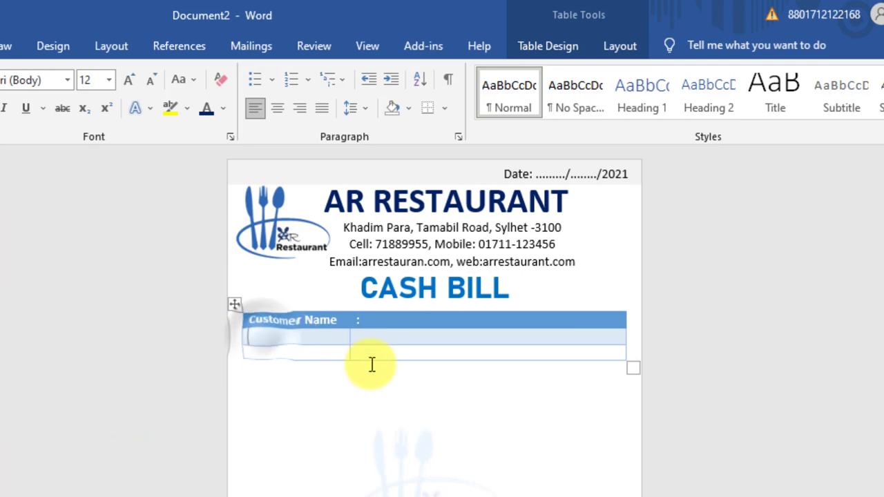
type("Customer Address")
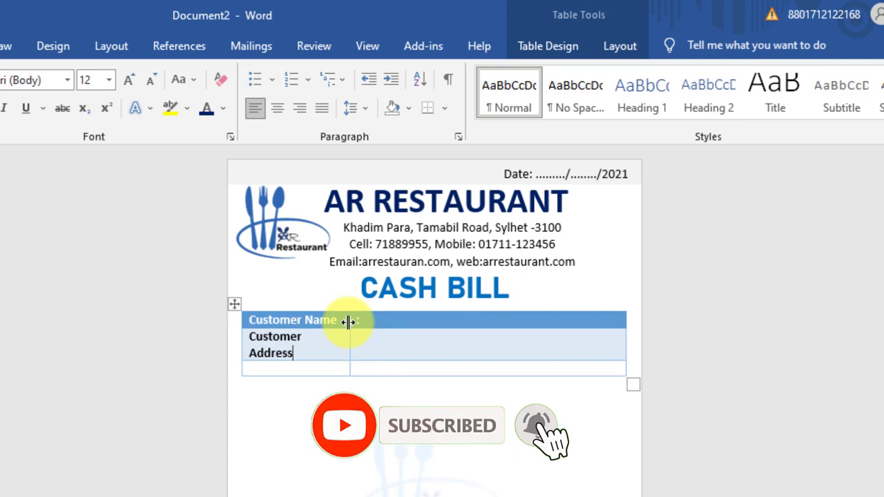
left_click_drag(349, 322, 360, 322)
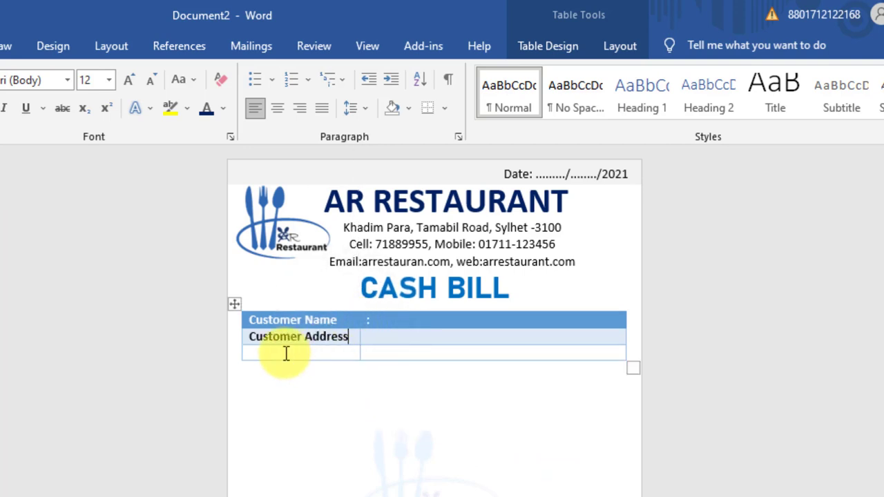
Enter Customer Phone in the third row and add colons beside the address and phone labels.
left_click(286, 353)
type("Customer")
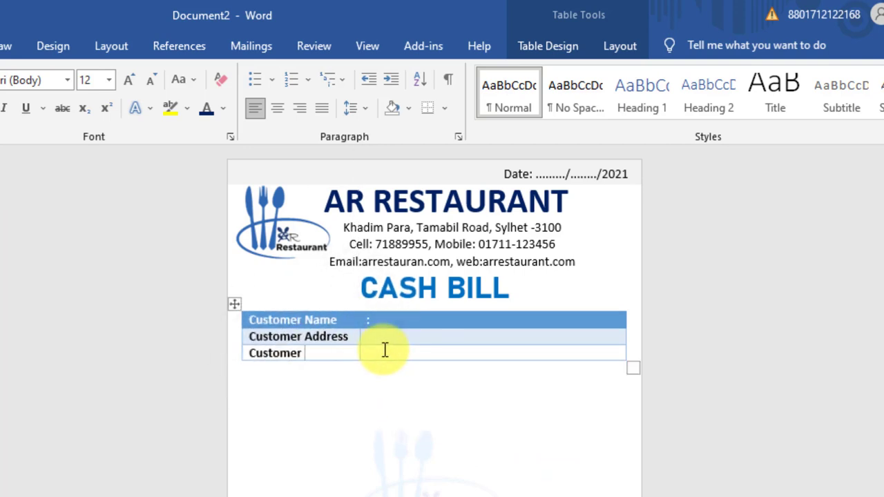
type(" Phon")
type("e")
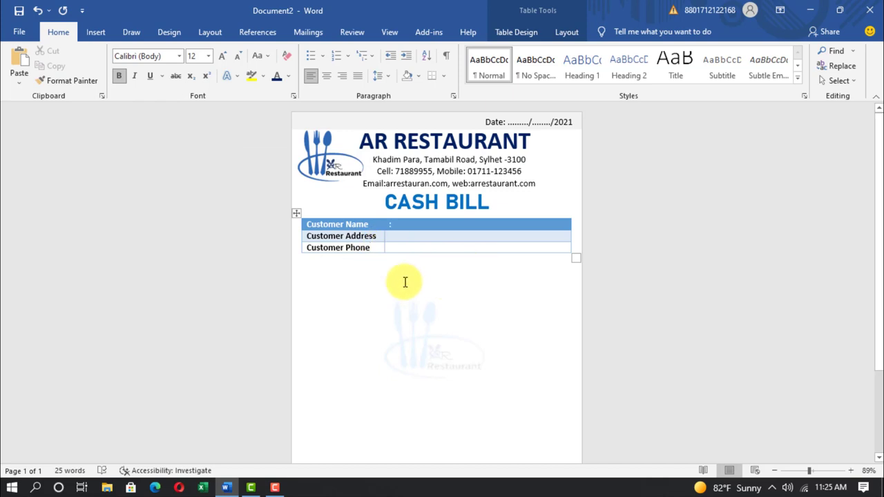
left_click(400, 275)
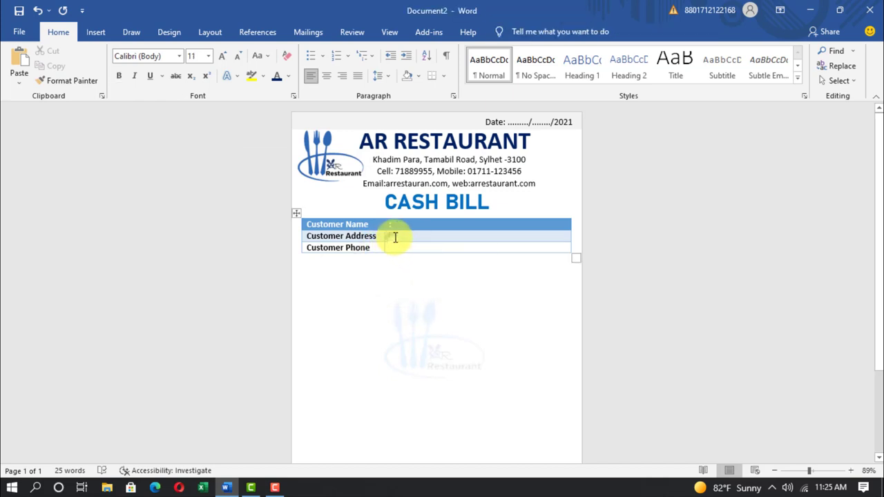
left_click(395, 237)
type(":")
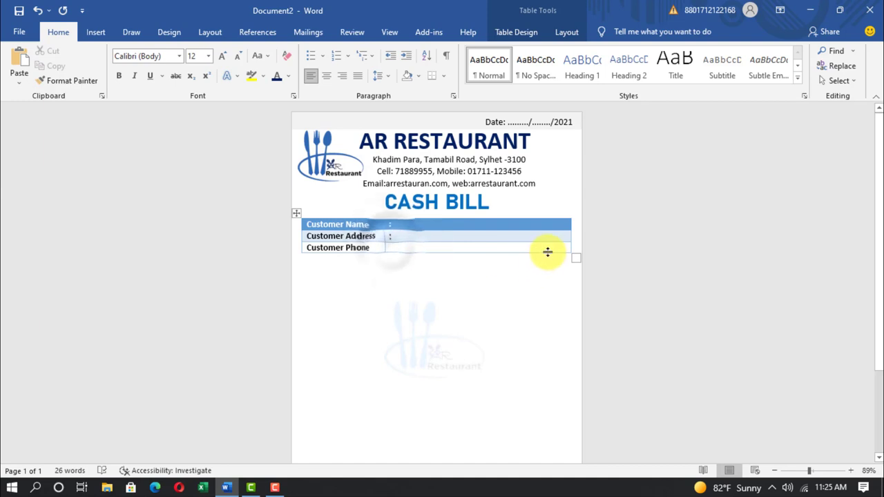
type(":")
Insert a table with five columns and five rows below the customer details table, leaving a blank line between them.
left_click(320, 272)
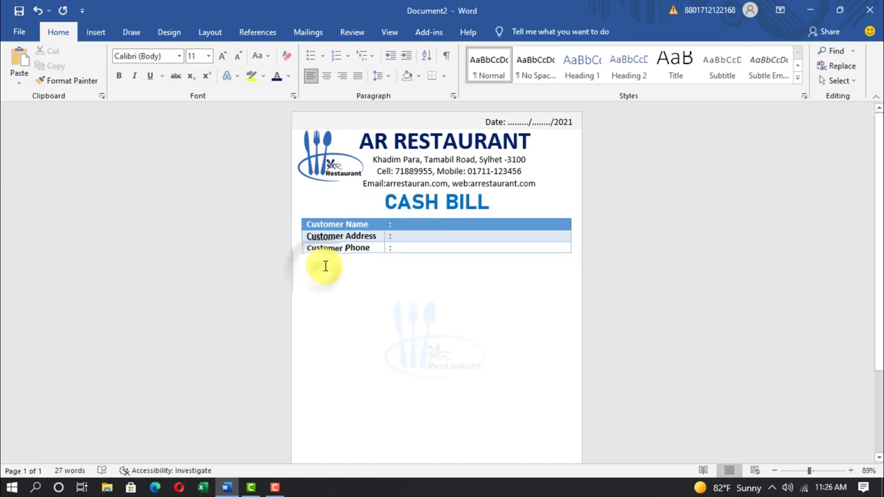
left_click(95, 34)
left_click(94, 66)
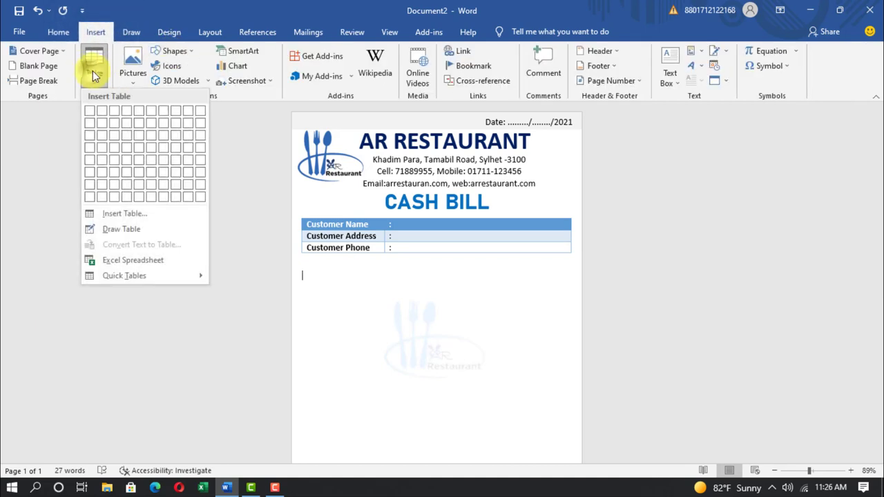
left_click(138, 162)
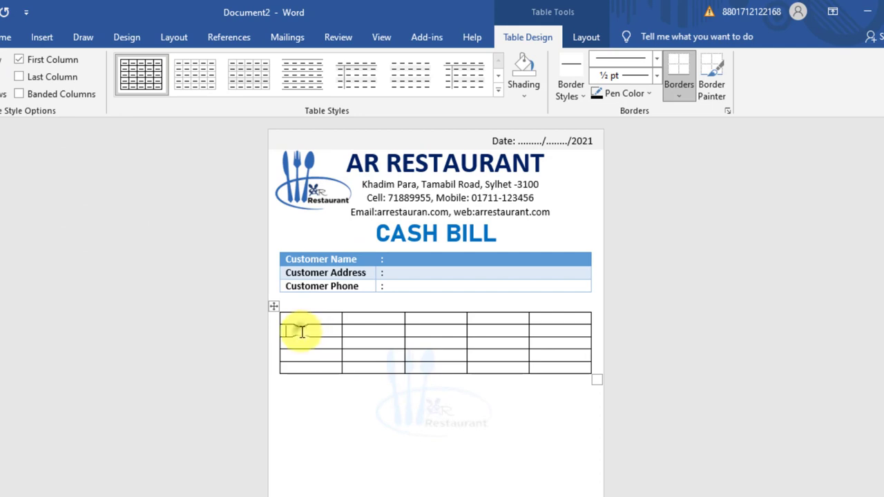
Set the font size of the whole new five-column table to 12.
left_click_drag(293, 321, 576, 364)
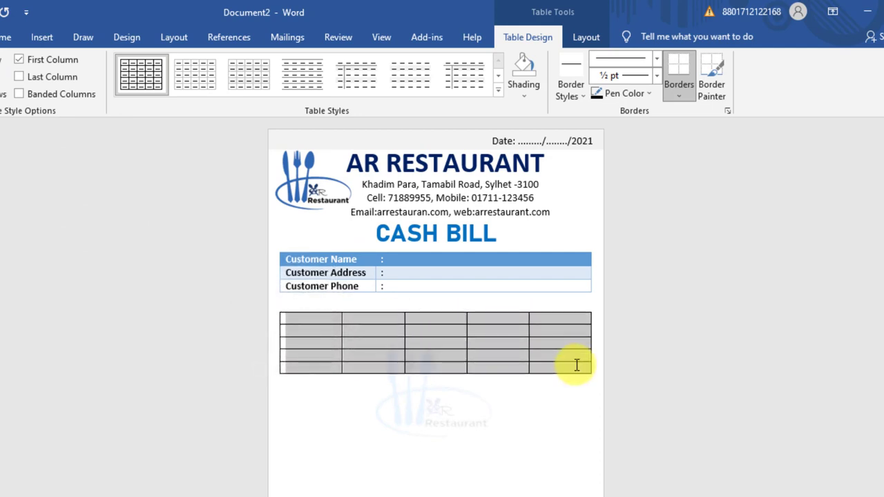
left_click(67, 36)
left_click(240, 64)
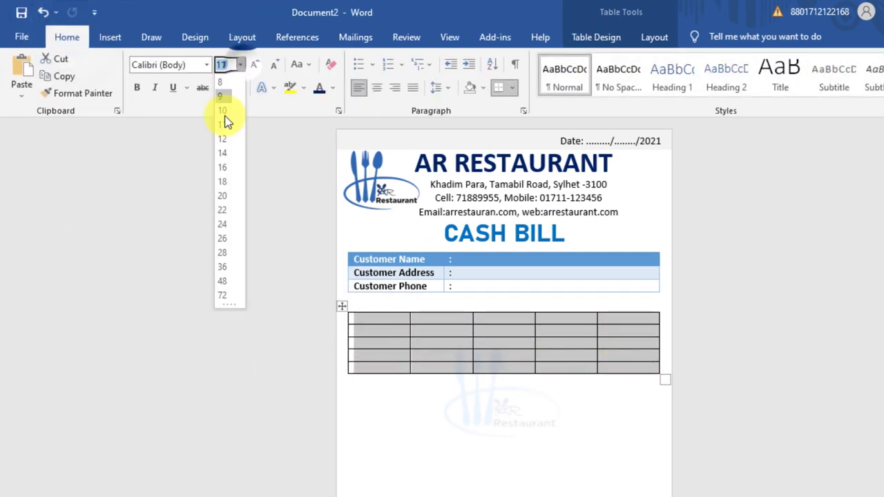
left_click(224, 141)
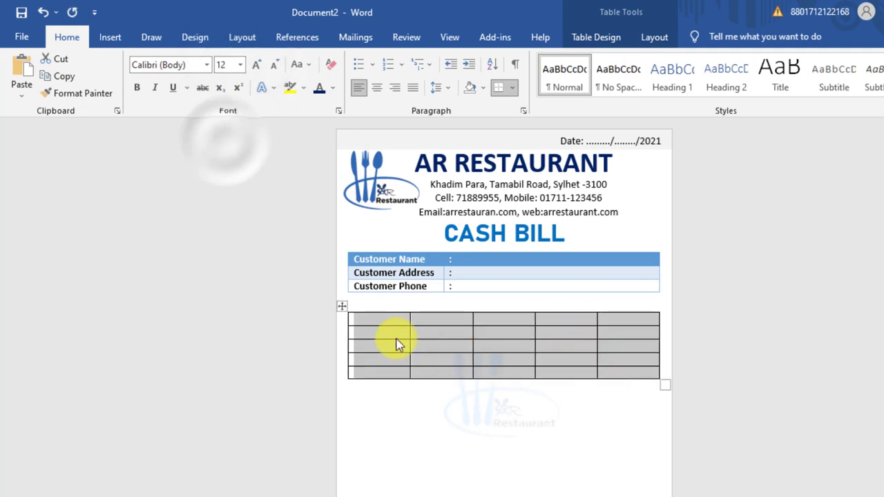
Stretch the second row of the five-column table with blank lines to make a tall area for the items.
left_click(311, 337)
key("Return")
key("Return")
key("Return")
key("Return")
key("Return")
key("Return")
key("Return")
key("Return")
key("Return")
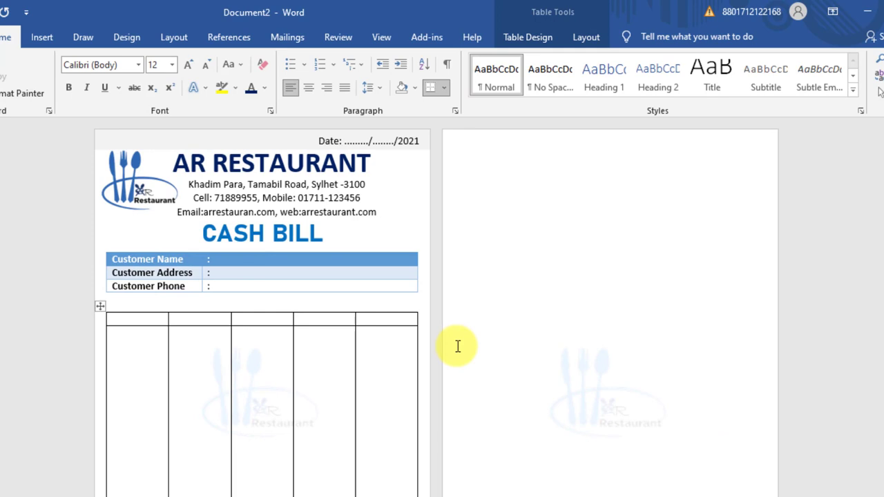
Shrink the blank line between the two tables to font size 5 to narrow the gap.
scroll(191, 217, "down", 2)
left_click(168, 201)
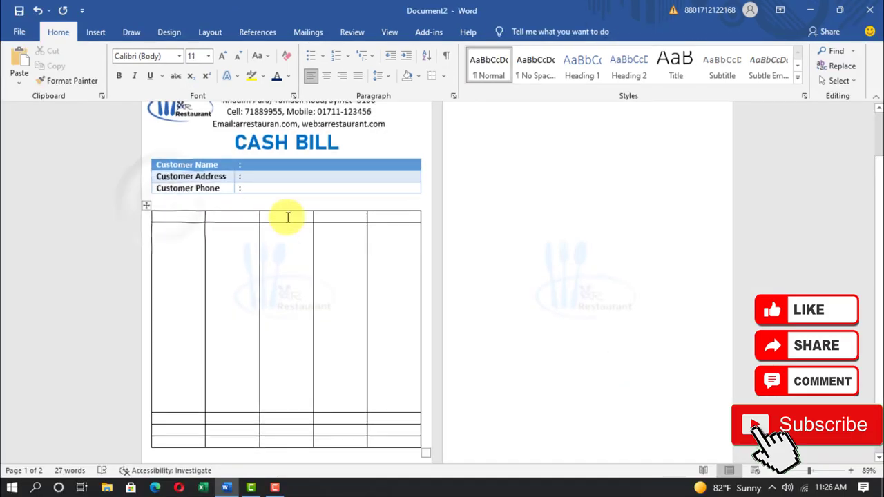
key("ctrl+bracketleft")
key("ctrl+bracketleft")
key("ctrl+bracketleft")
key("ctrl+bracketleft")
key("ctrl+bracketleft")
key("ctrl+bracketleft")
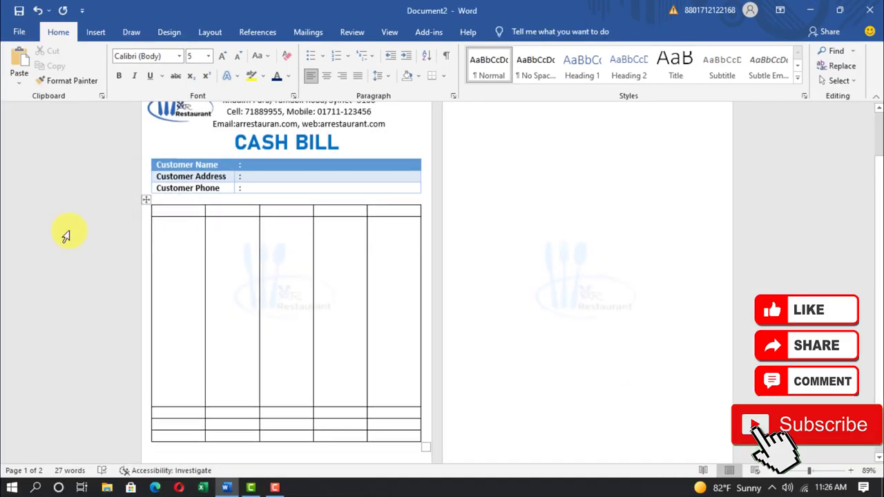
Enter the headers Se.no and Name of Item in the first two columns of the item table.
left_click(166, 212)
type("Se.no")
left_click(223, 212)
type("Na")
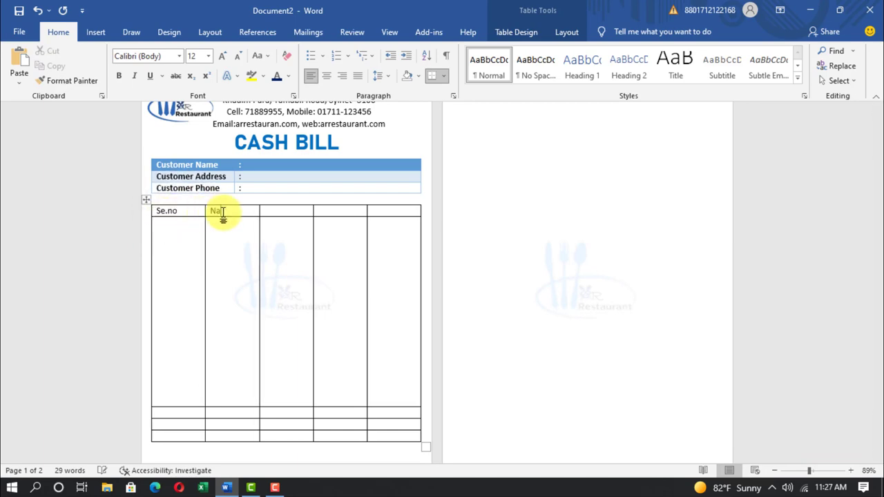
type("me of Item")
Resize the item table's columns, narrowing the Se.no column and the last three and making Name of Item the widest.
left_click_drag(205, 212, 185, 212)
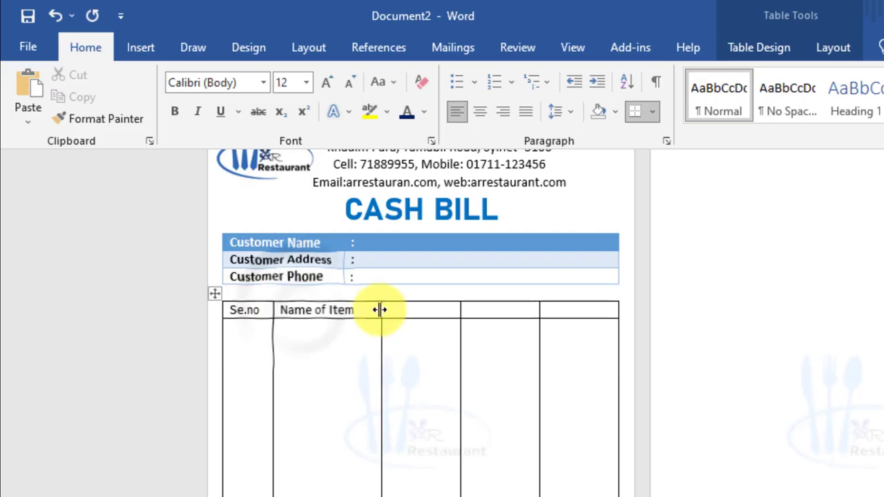
left_click_drag(260, 211, 296, 211)
left_click_drag(537, 308, 562, 310)
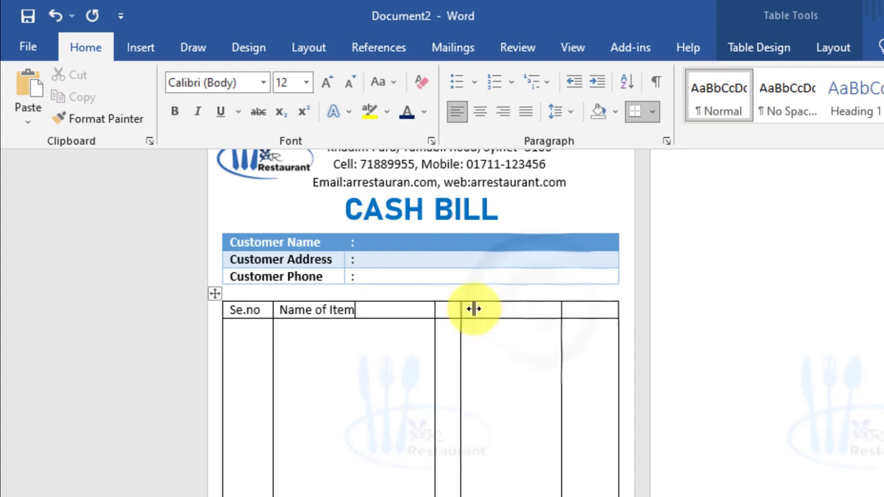
left_click_drag(461, 308, 511, 311)
left_click_drag(436, 312, 471, 308)
Enter the headers Qty, Rate and Amount in the last three columns of the item table.
left_click(483, 311)
type("Qty")
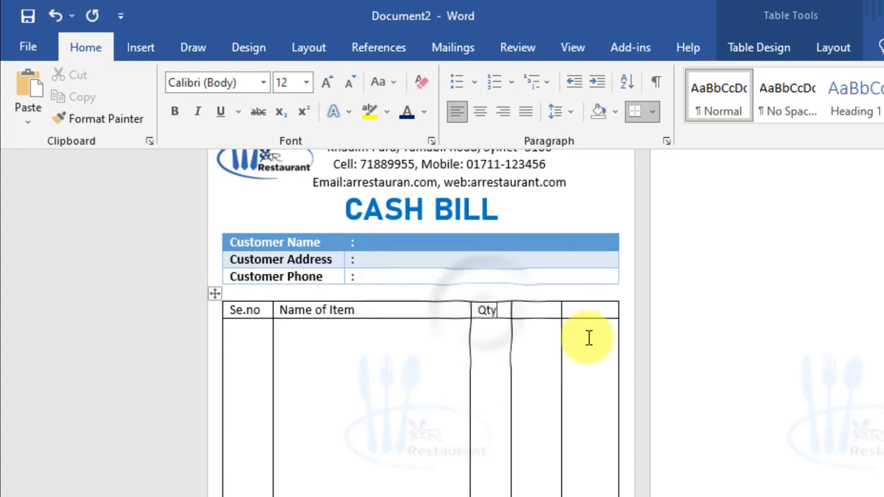
left_click(558, 312)
type("Rate")
left_click(597, 314)
type("Amount")
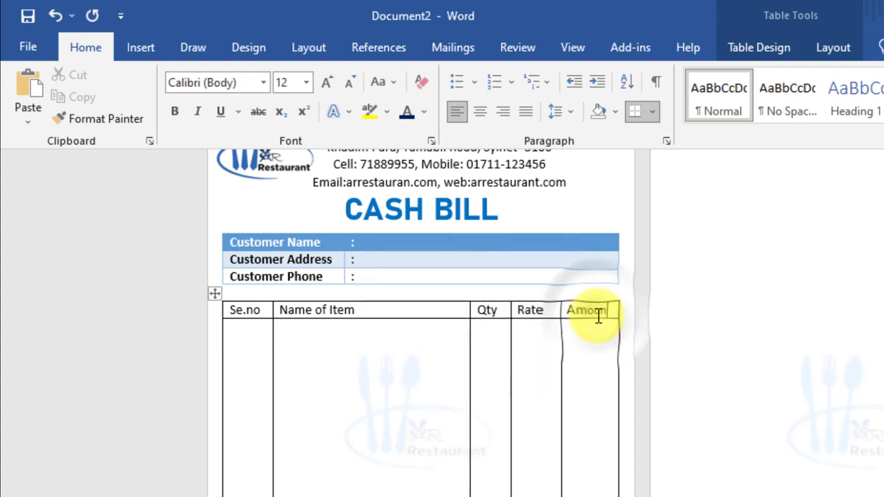
Make the item table's header row bold and centre its text.
left_click_drag(233, 310, 591, 315)
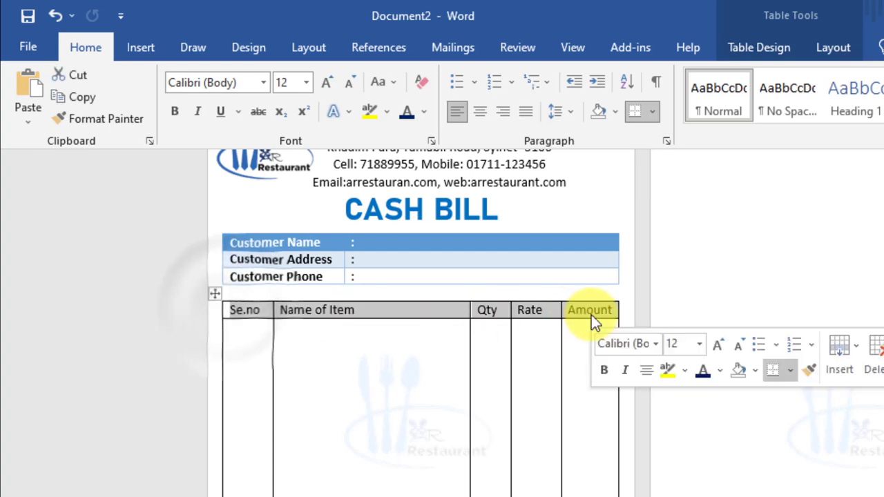
left_click(176, 112)
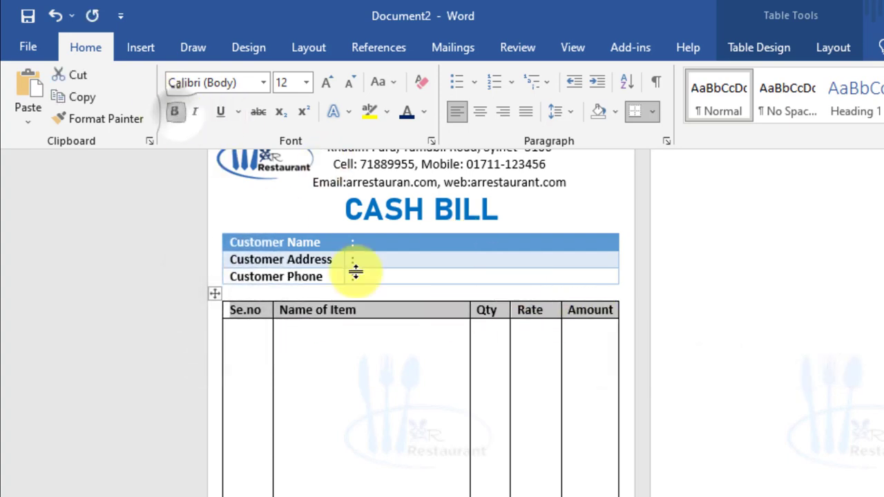
left_click(481, 113)
left_click(846, 468)
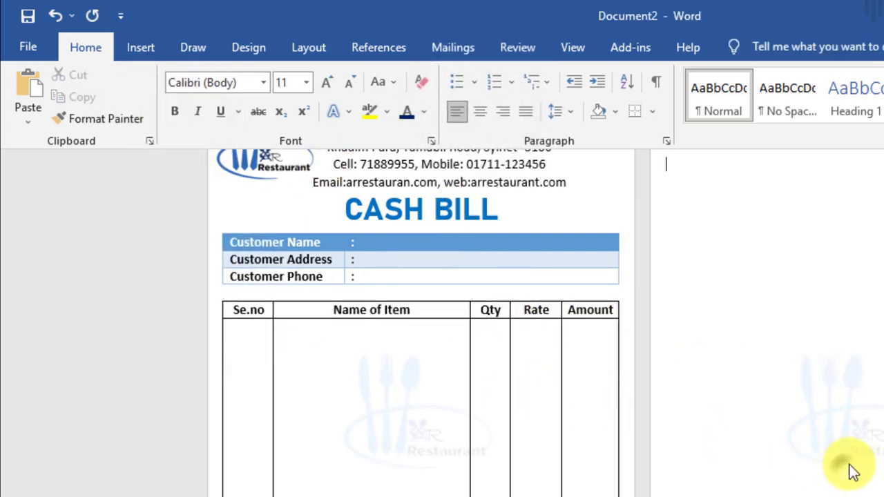
Merge the Se.no, Name of Item and Qty cells of the bottom three rows into one cell.
left_click_drag(245, 383, 506, 415)
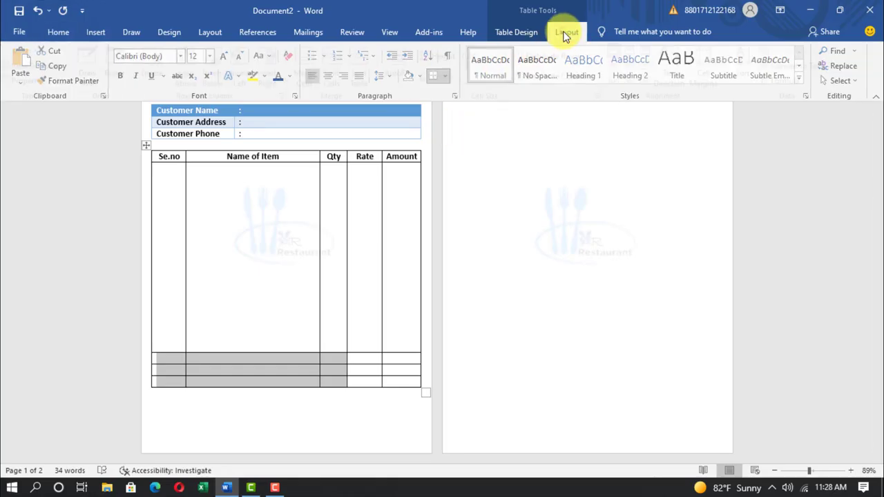
left_click(565, 32)
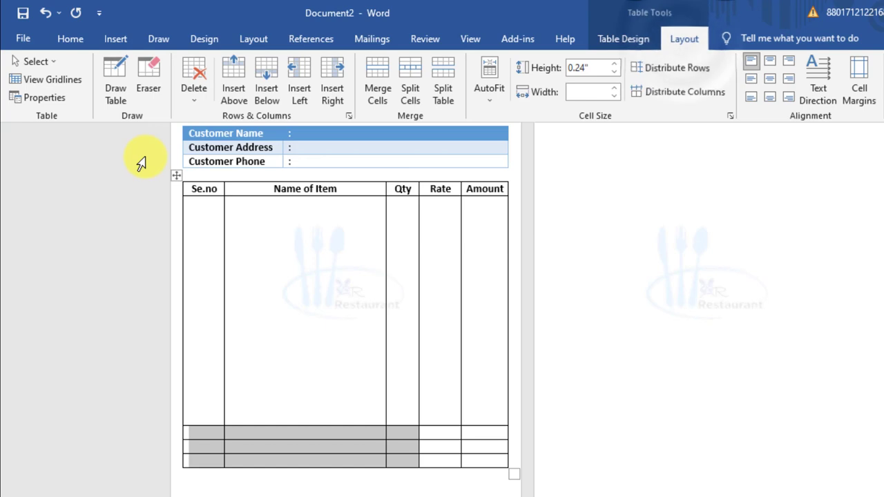
left_click(375, 92)
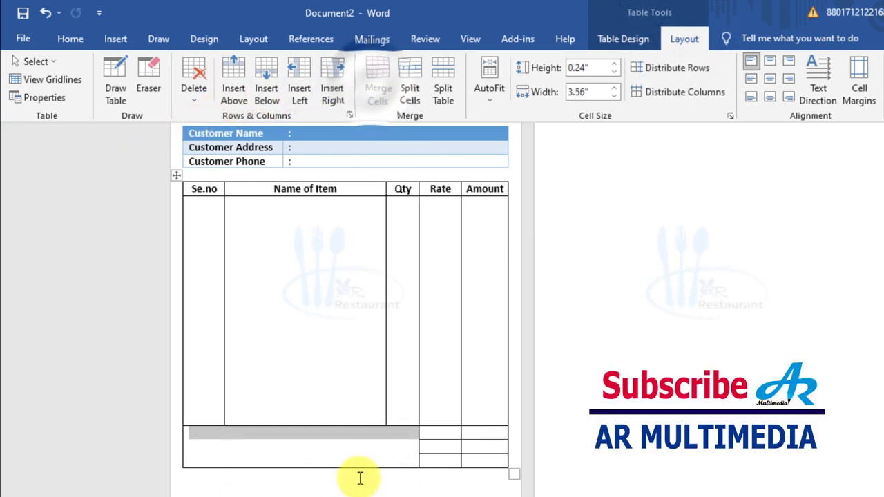
Enter Bill, Vat and G. Total in the Rate column of the bottom three rows.
left_click(439, 434)
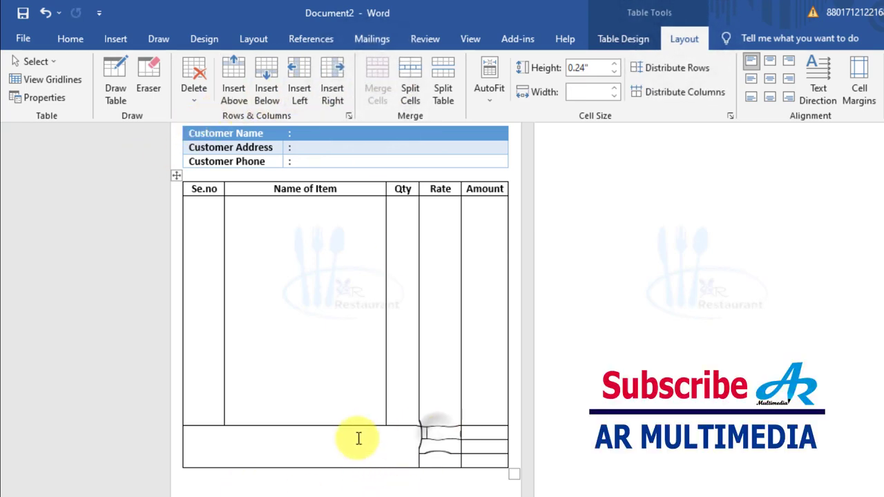
left_click(439, 435)
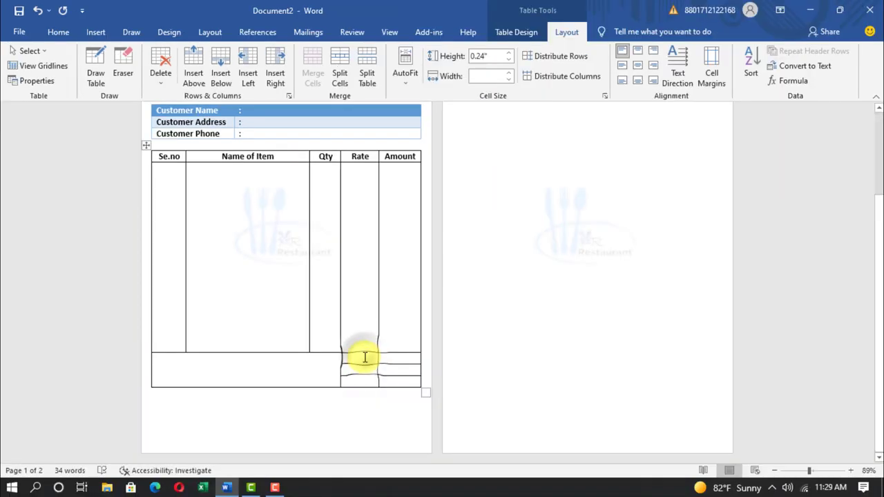
type("Bill")
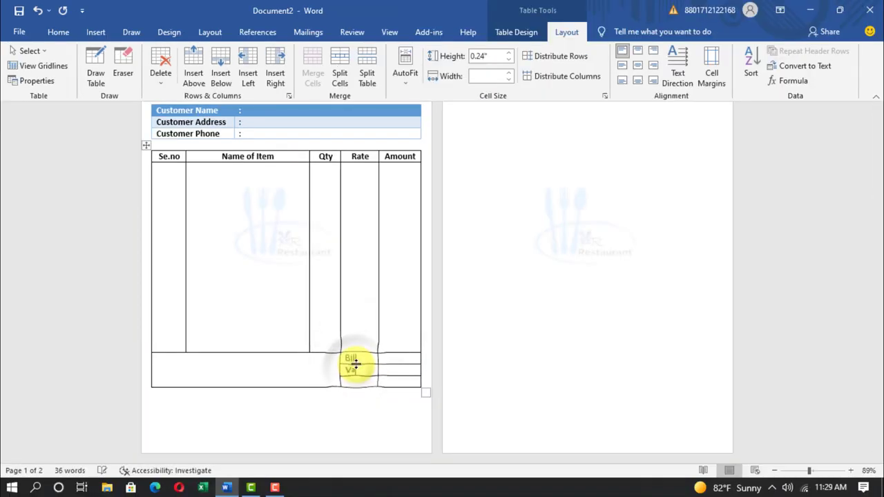
left_click(352, 371)
type("Vat")
key("Down")
type("G")
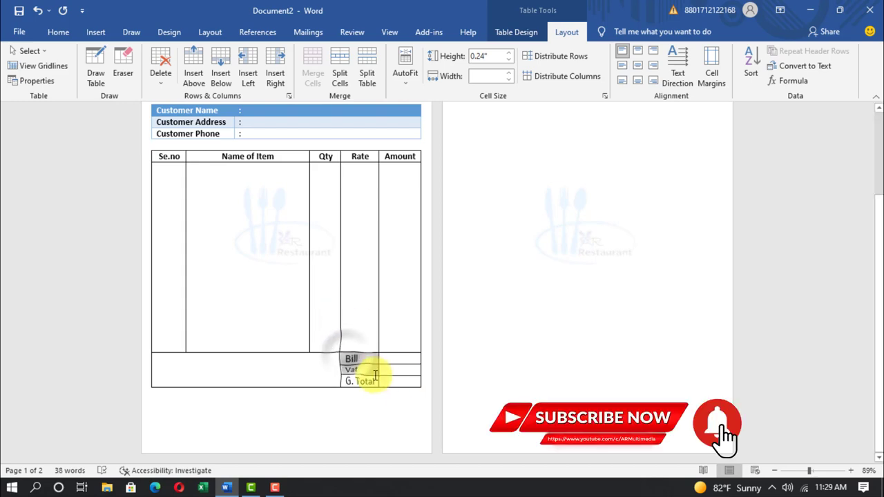
Make the Bill, Vat and G. Total labels bold and widen the Rate column slightly.
left_click(58, 32)
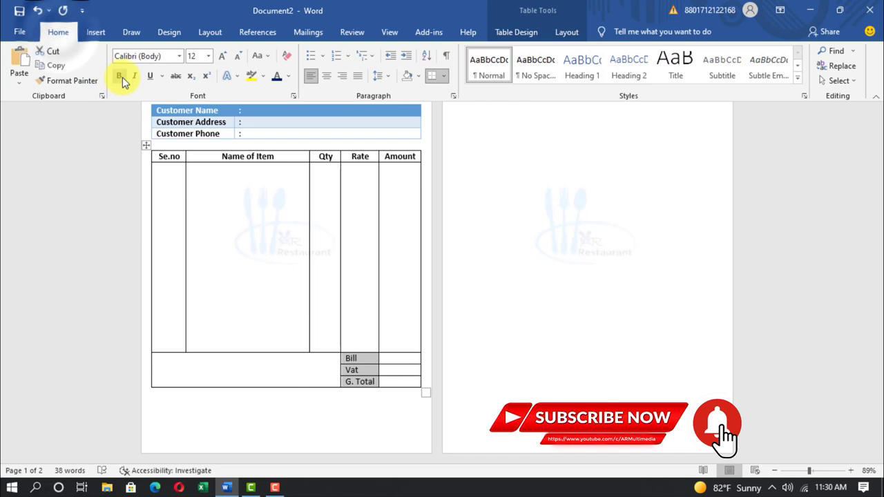
left_click(120, 76)
left_click(120, 76)
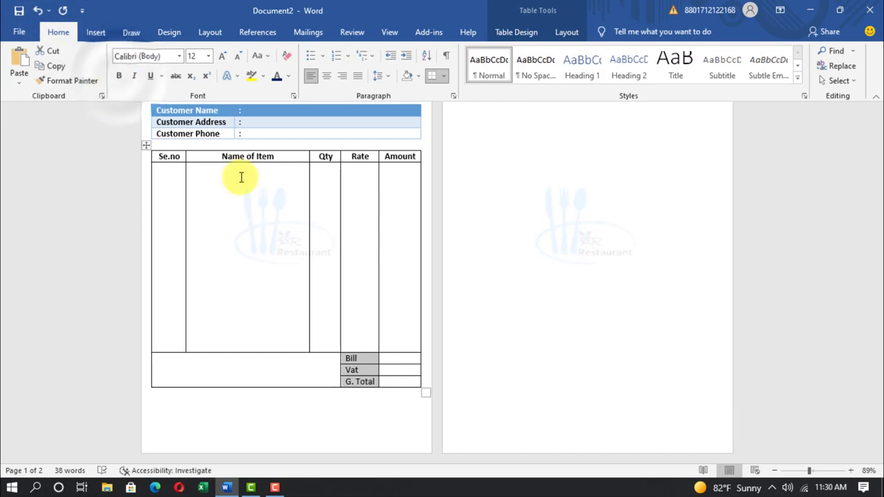
left_click_drag(378, 158, 377, 158)
left_click(549, 359)
scroll(559, 360, "up", 1)
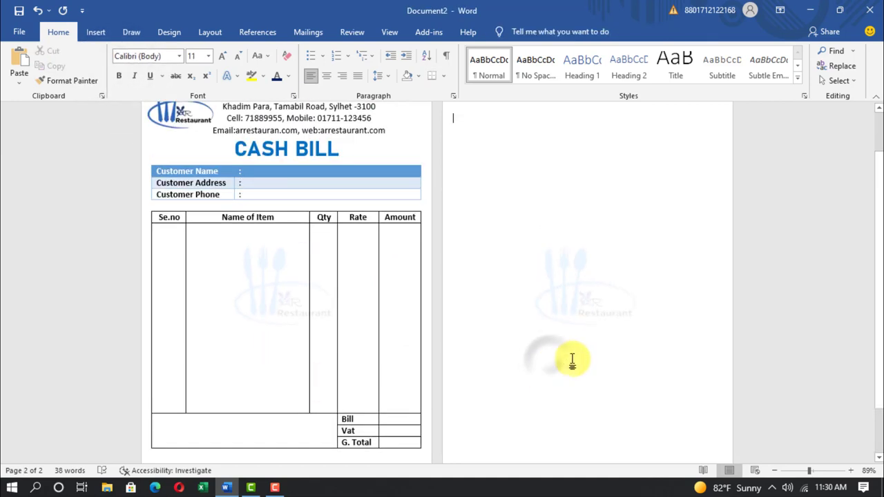
Enter "Amount in a word:" followed by dotted lines filling two rows in the merged cell beside the totals.
scroll(573, 360, "down", 1)
left_click(231, 374)
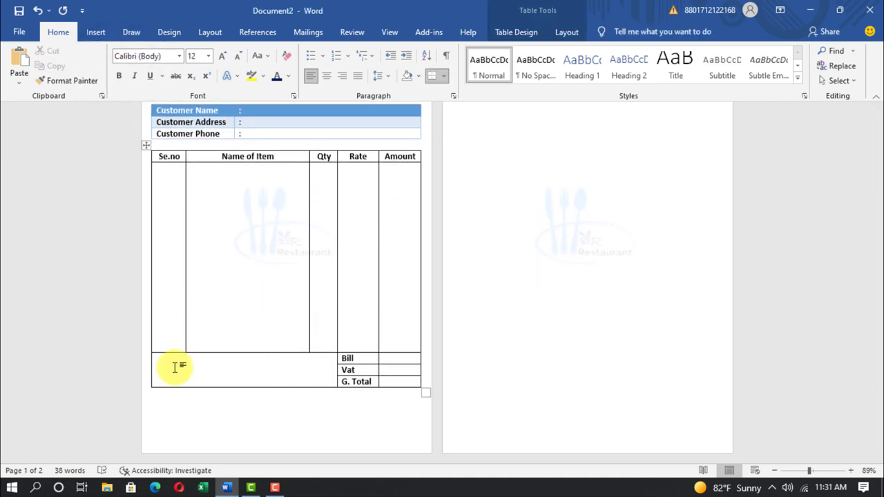
type("Amount in a word: .......................................")
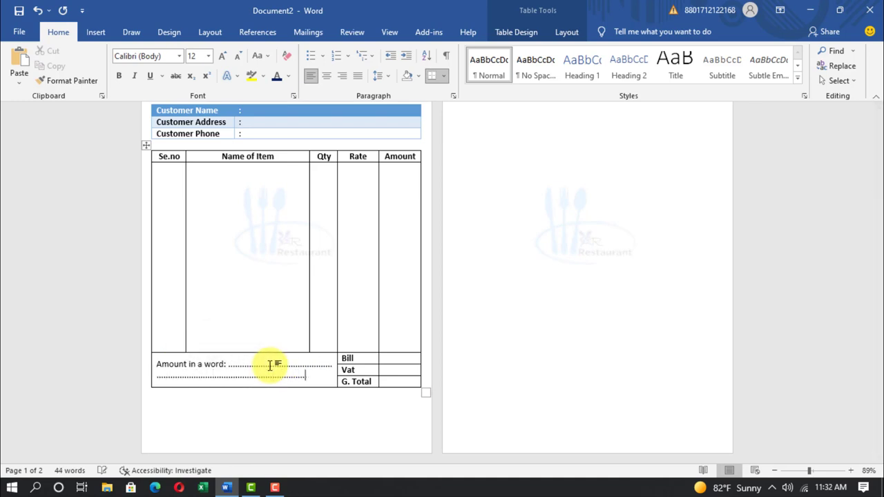
type("...........")
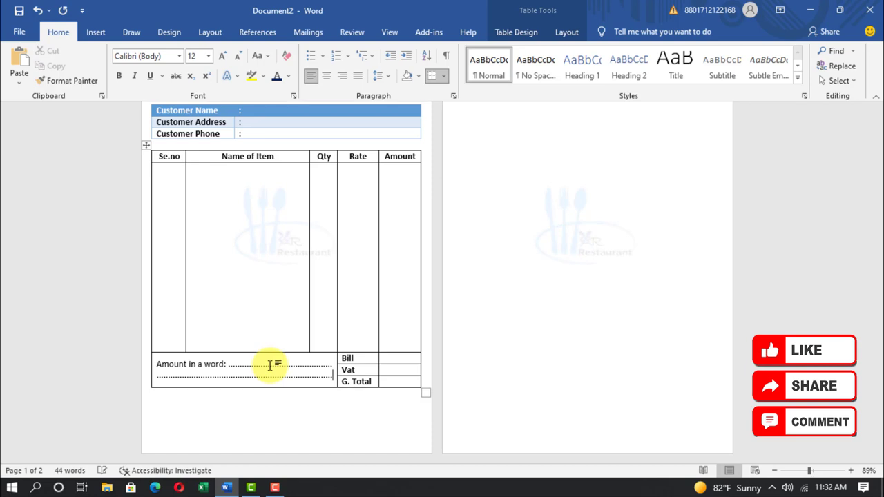
left_click(525, 385)
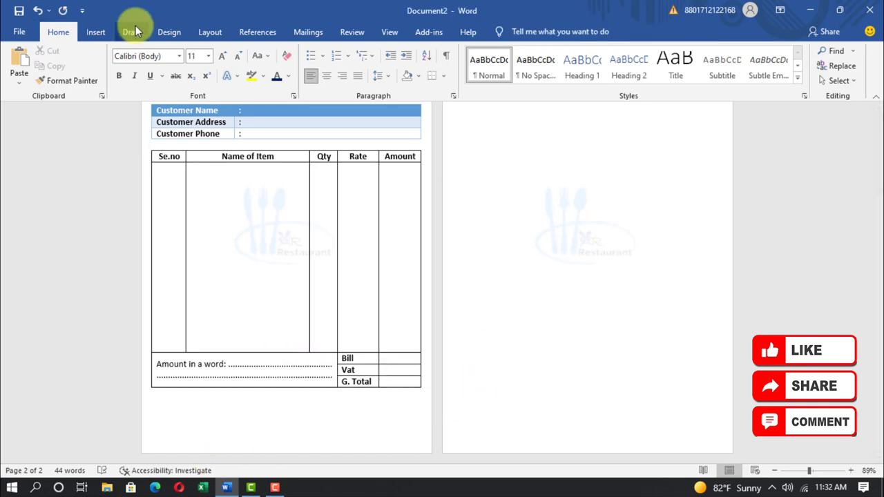
Duplicate the light grey band behind the date and place the copy across the foot of the bill page.
left_click(95, 32)
scroll(505, 227, "up", 3)
left_click(247, 122)
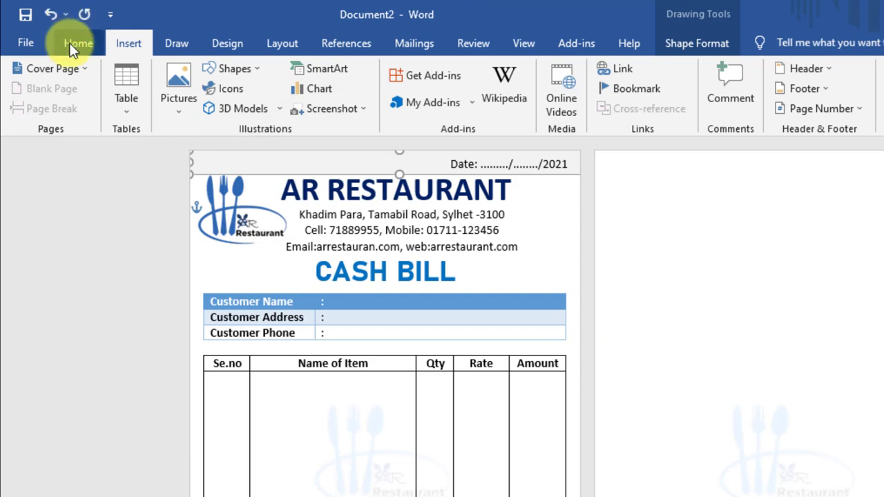
left_click(75, 46)
key("ctrl+c")
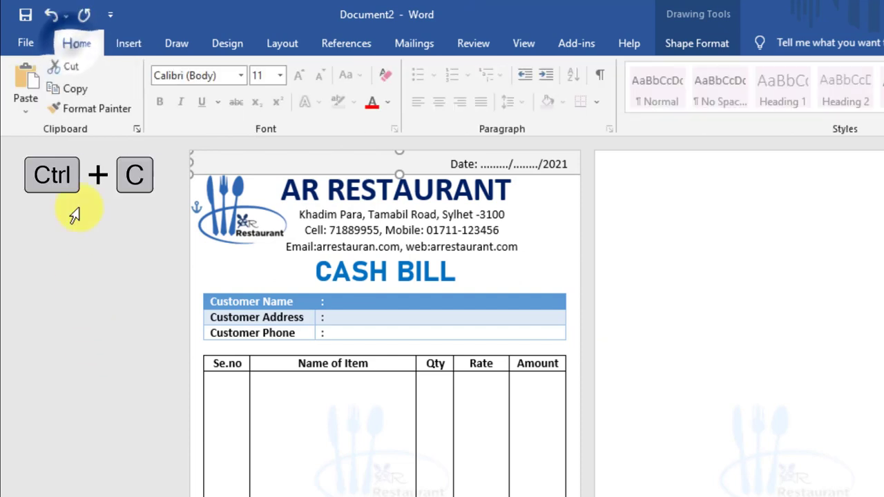
key("ctrl+v")
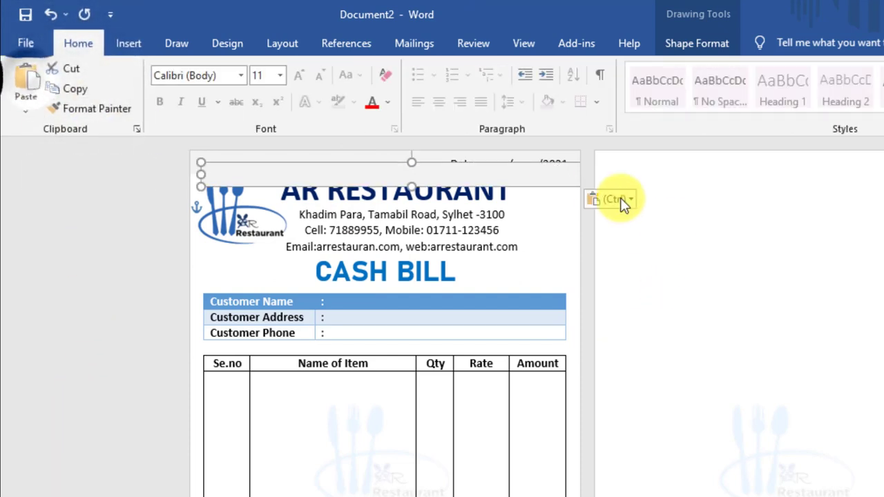
scroll(454, 407, "down", 3)
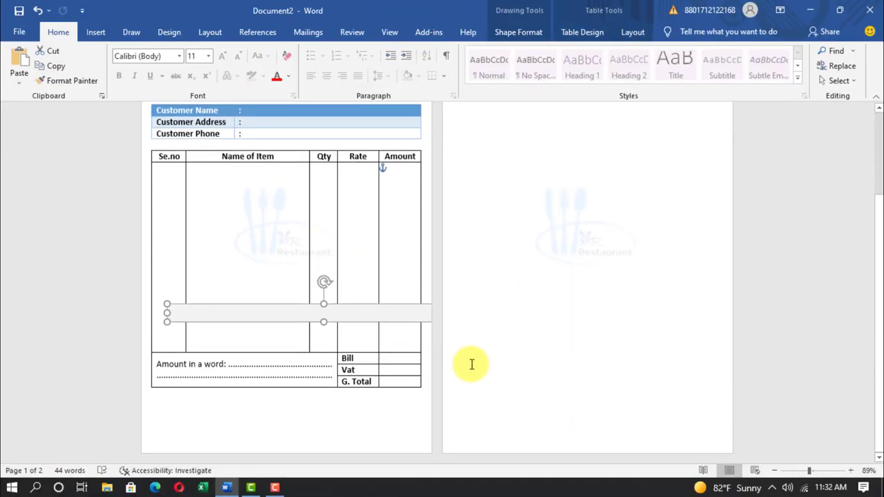
left_click_drag(362, 318, 286, 428)
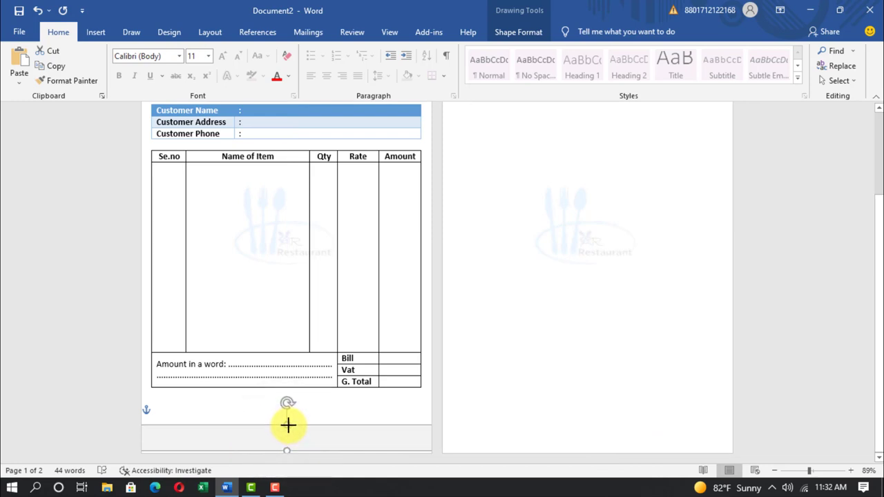
Copy the date text box onto the left end of the grey footer band and replace its text with "Receiver Signature".
scroll(550, 405, "up", 4)
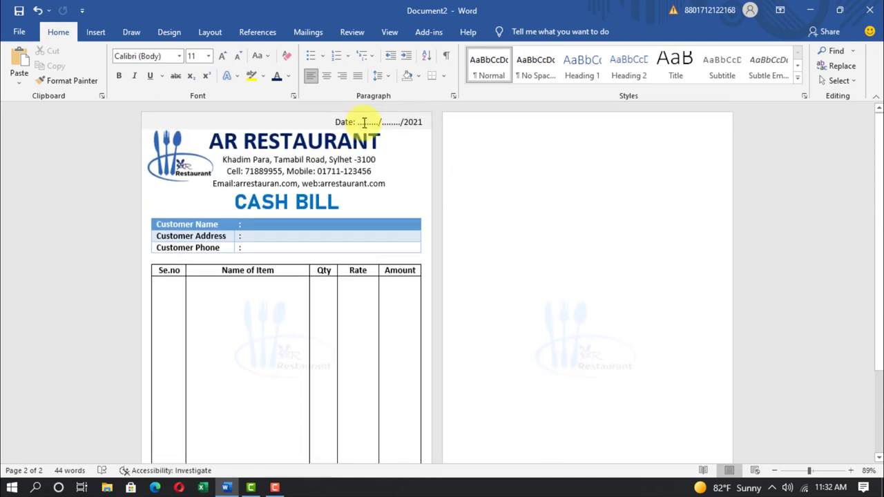
left_click(366, 122)
left_click(407, 129)
key("ctrl+c")
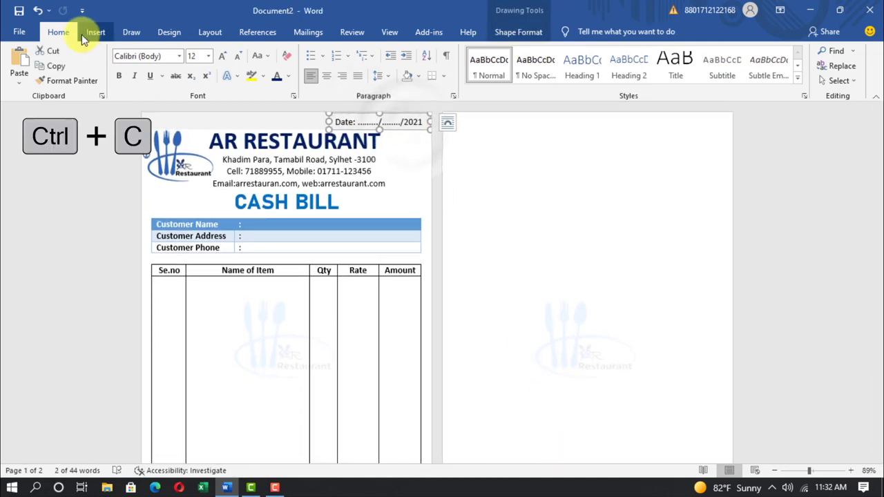
key("ctrl+v")
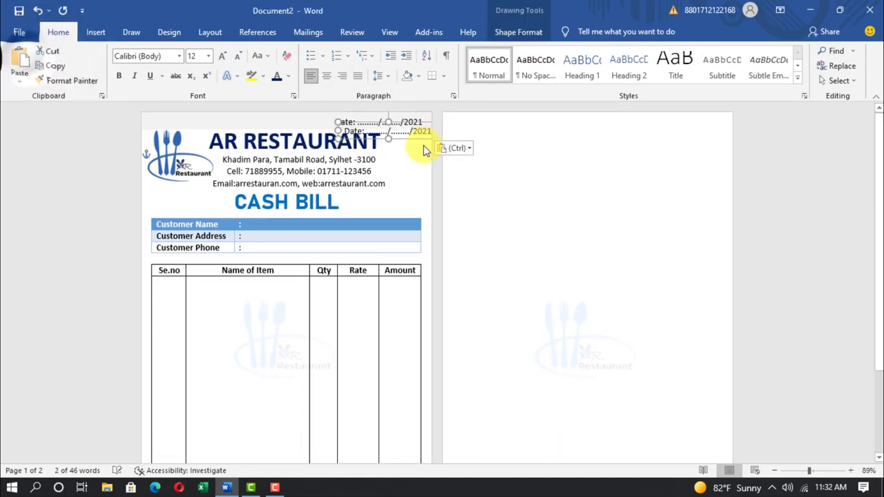
left_click_drag(414, 159, 339, 417)
scroll(620, 356, "down", 3)
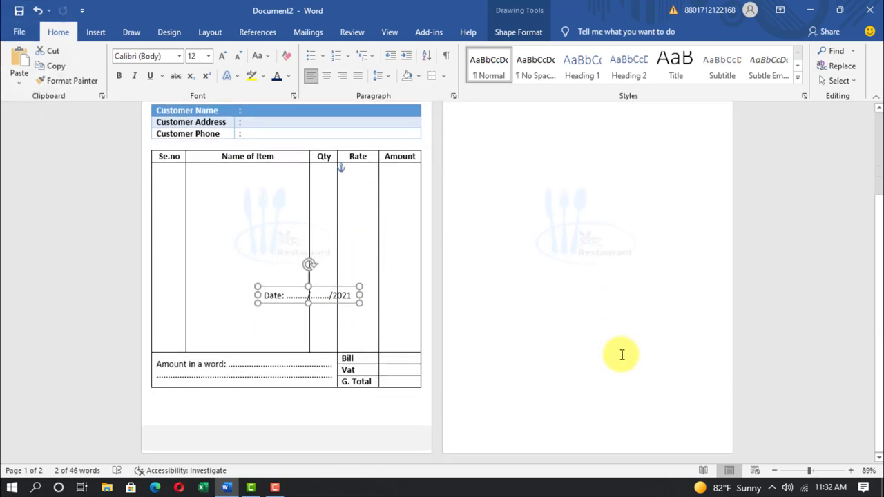
left_click_drag(287, 306, 246, 435)
type("Receiver Signature")
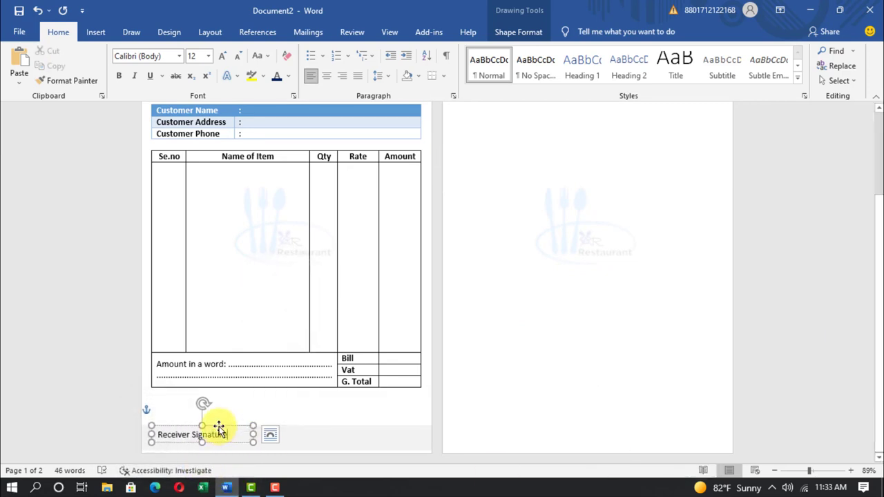
Duplicate the Receiver Signature box at the right end of the footer band and change its text to "Seller Signature".
key("ctrl+v")
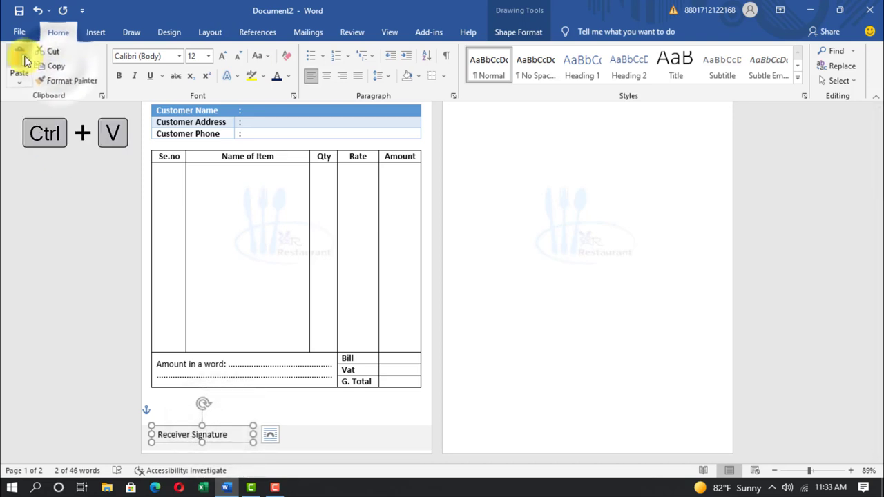
mouse_move(241, 438)
left_mouse_down()
mouse_move(380, 422)
mouse_move(406, 429)
left_mouse_up()
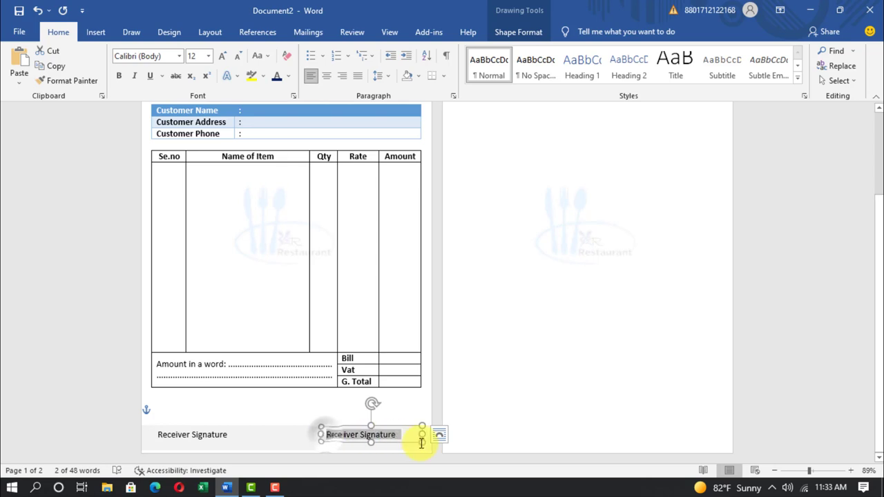
type("Sell")
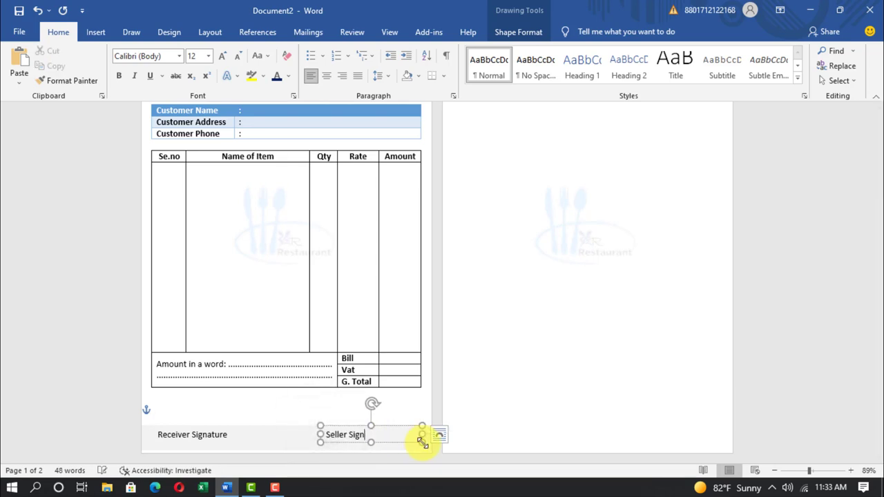
Align the Receiver Signature and Seller Signature text boxes by their top edges.
key("shift")
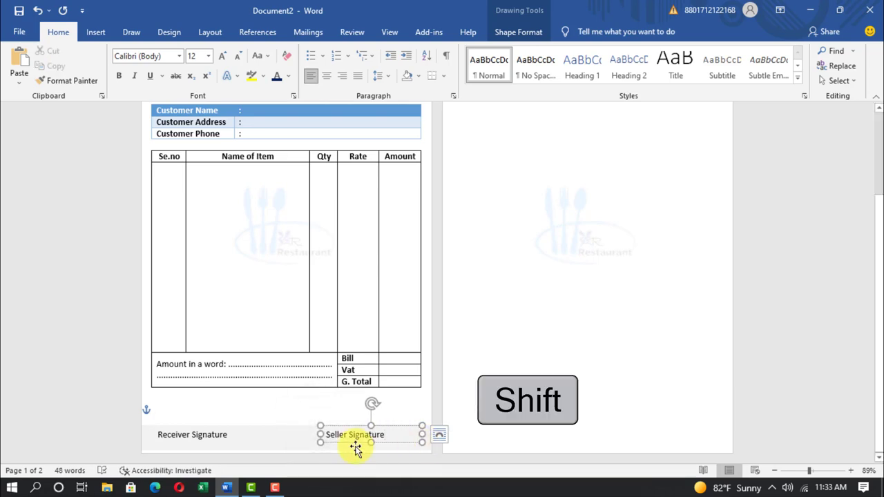
left_click(208, 435, "shift")
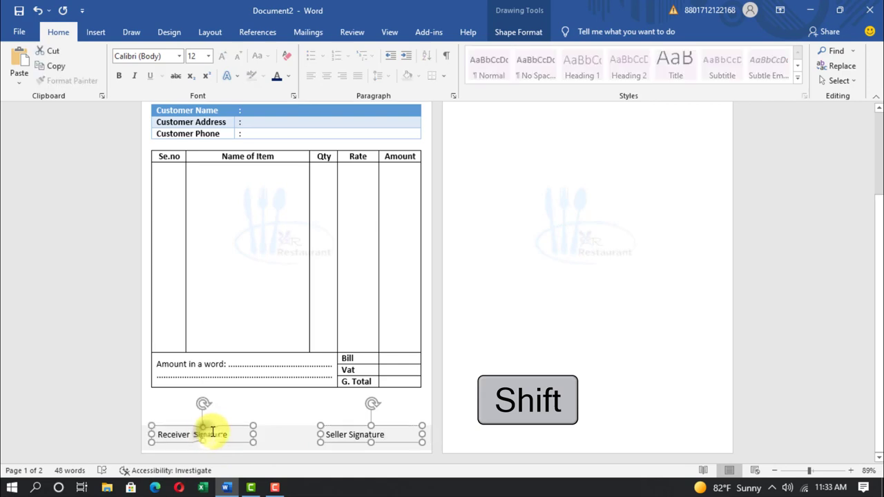
left_click(512, 32)
left_click(630, 81)
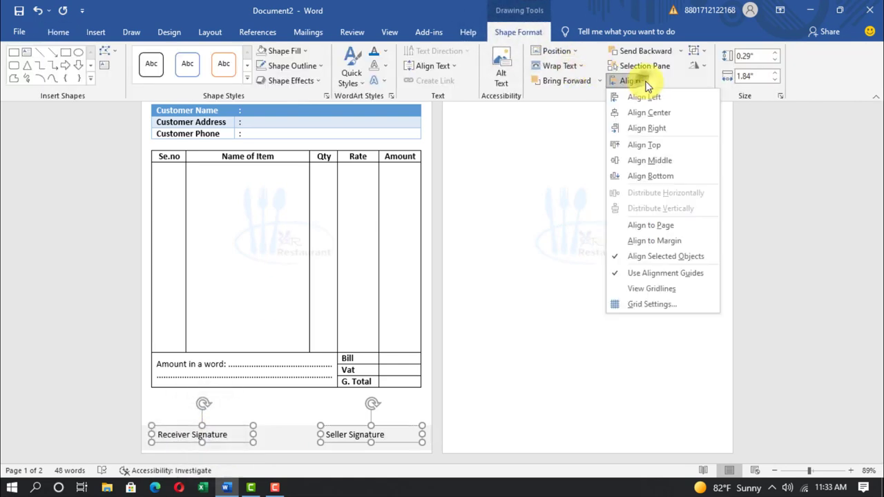
left_click(637, 147)
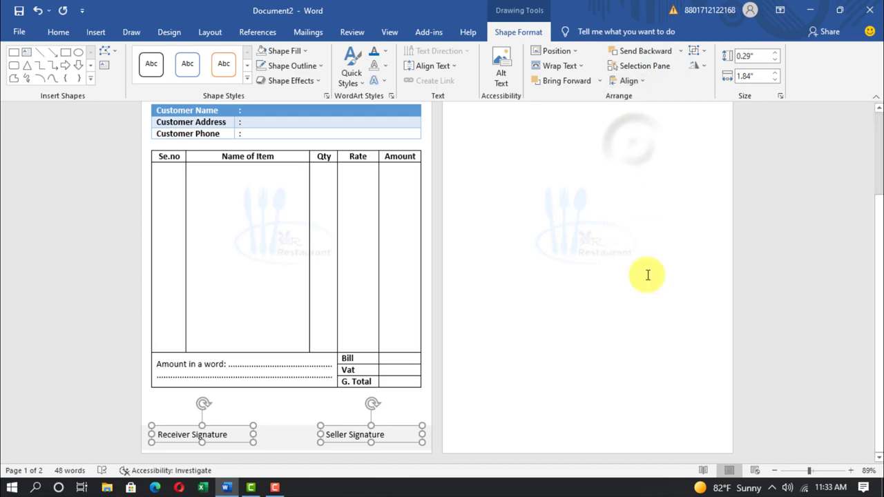
left_click(480, 411)
scroll(511, 408, "down", 2)
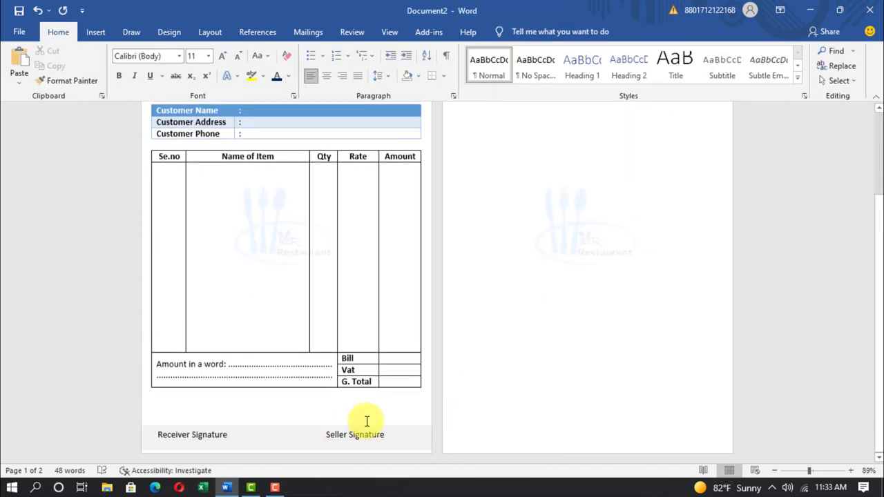
Draw a horizontal line about 1.39" long above Receiver Signature and give it the black dashed preset style.
left_click(94, 32)
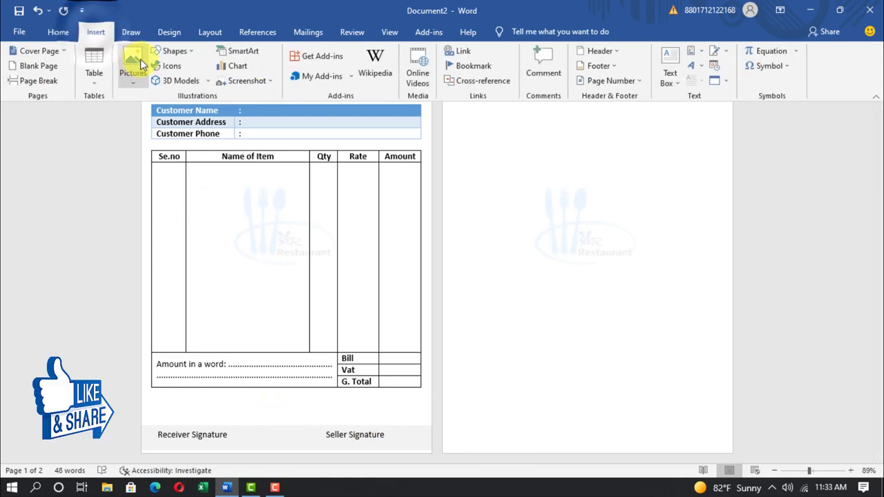
left_click(172, 51)
left_click(181, 82)
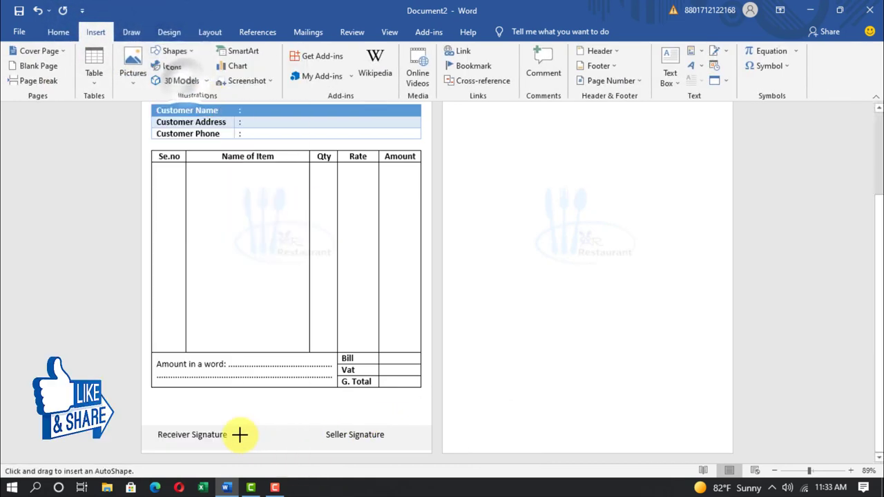
left_click_drag(157, 425, 233, 425)
left_click(247, 82)
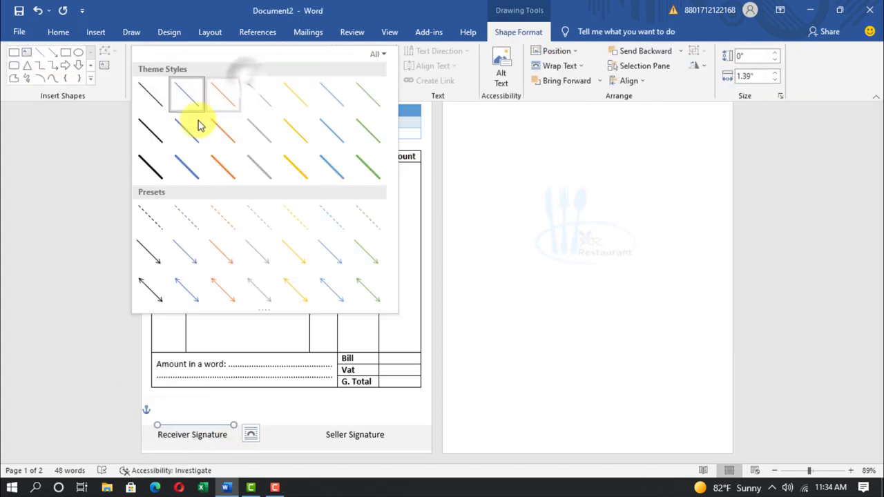
left_click(154, 140)
left_click(246, 82)
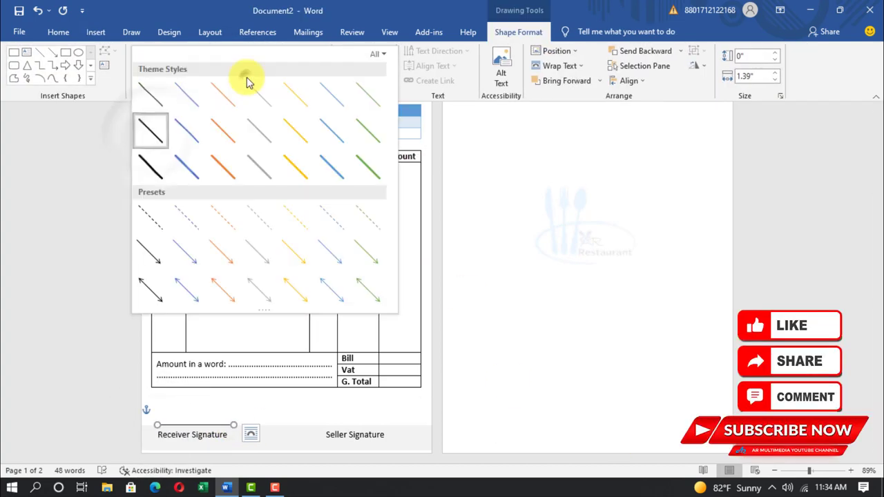
left_click(154, 223)
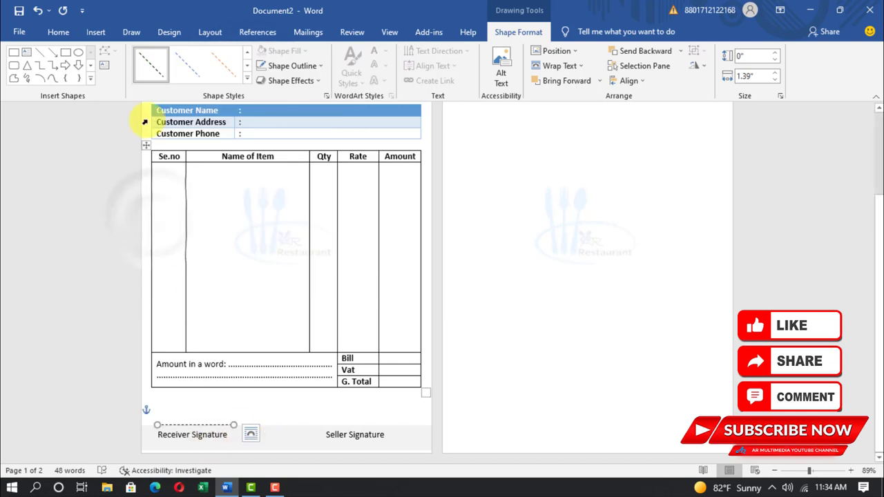
Copy the dashed signature line and place the copy above Seller Signature.
left_click(59, 32)
left_click(54, 66)
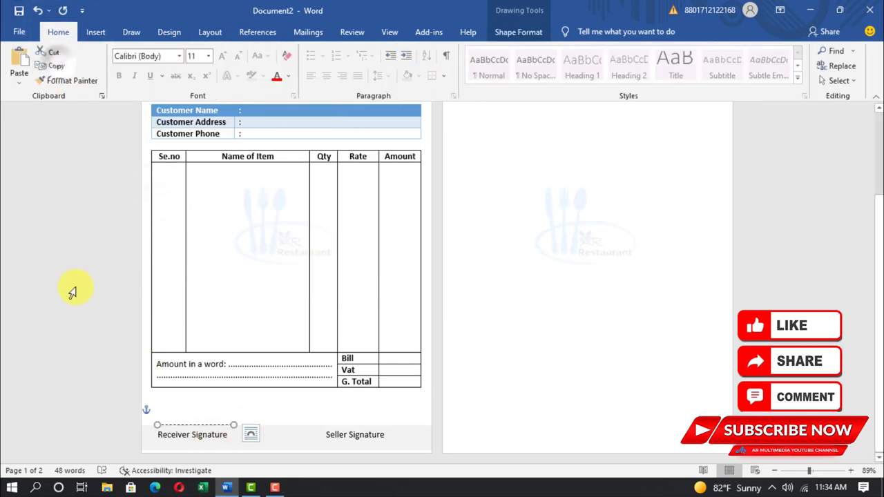
left_click(21, 61)
left_click(233, 434)
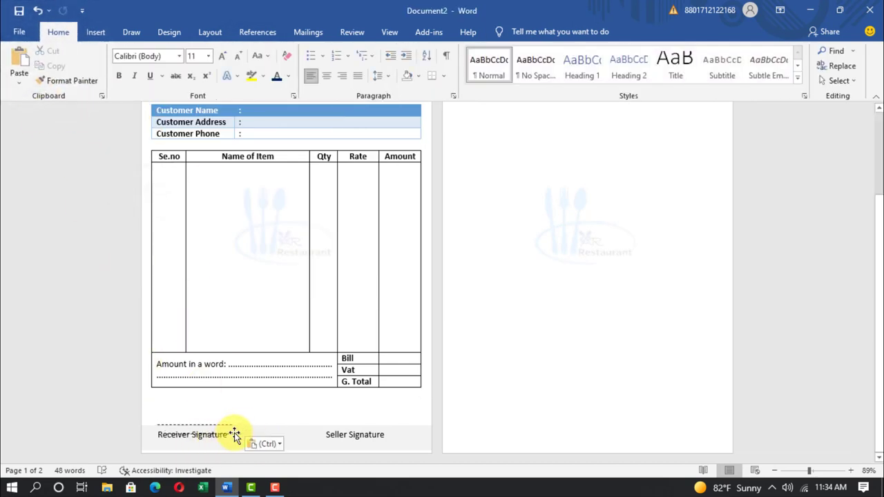
left_click_drag(235, 434, 384, 425)
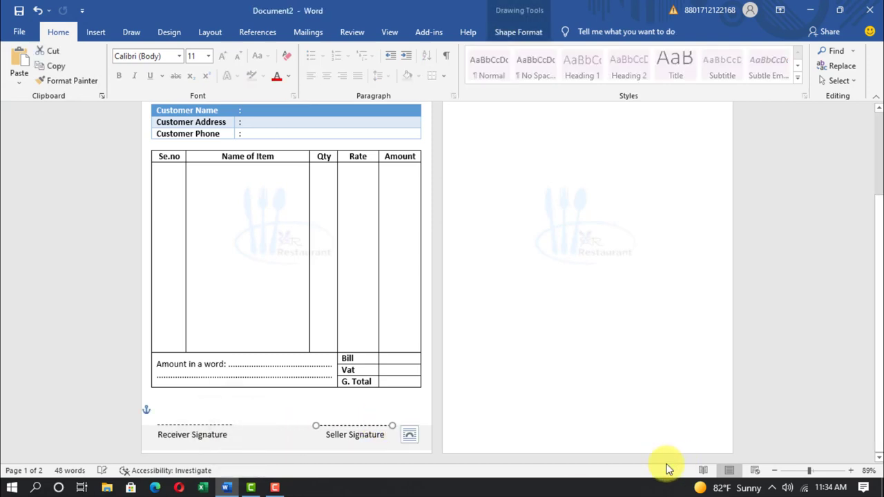
left_click(576, 403)
Set the address and contact text under the AR RESTAURANT title to font size 10 and dark red.
mouse_move(809, 471)
left_mouse_down()
mouse_move(826, 470)
mouse_move(818, 470)
left_mouse_up()
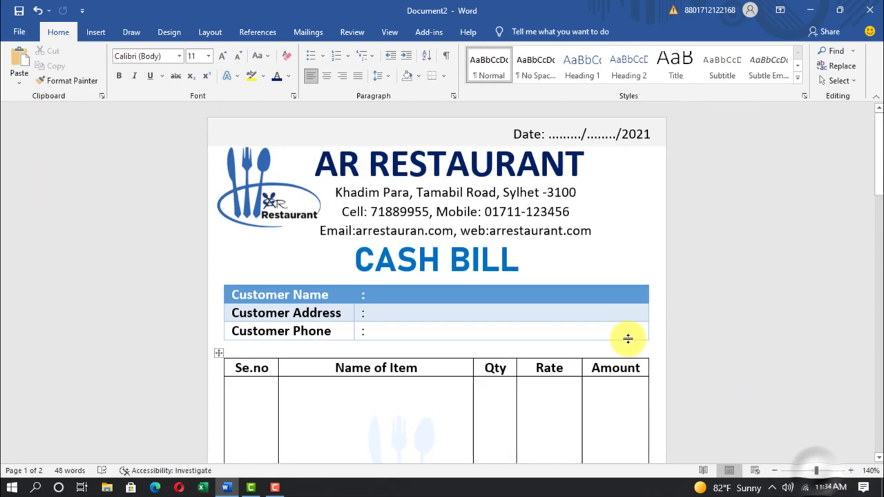
left_click(370, 196)
key("ctrl+a")
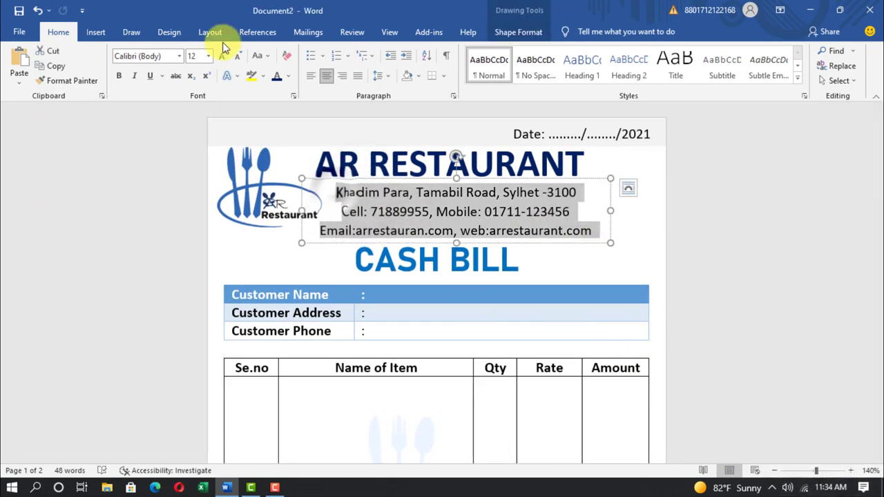
left_click(208, 56)
left_click(198, 97)
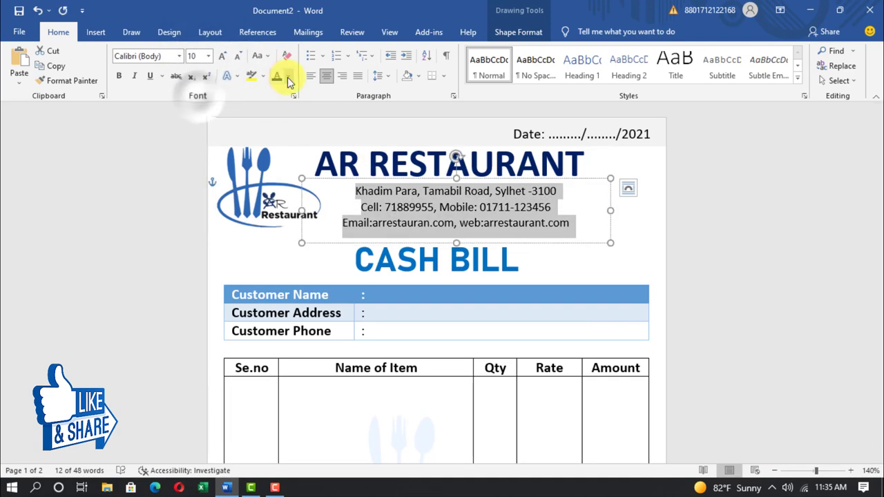
left_click(288, 76)
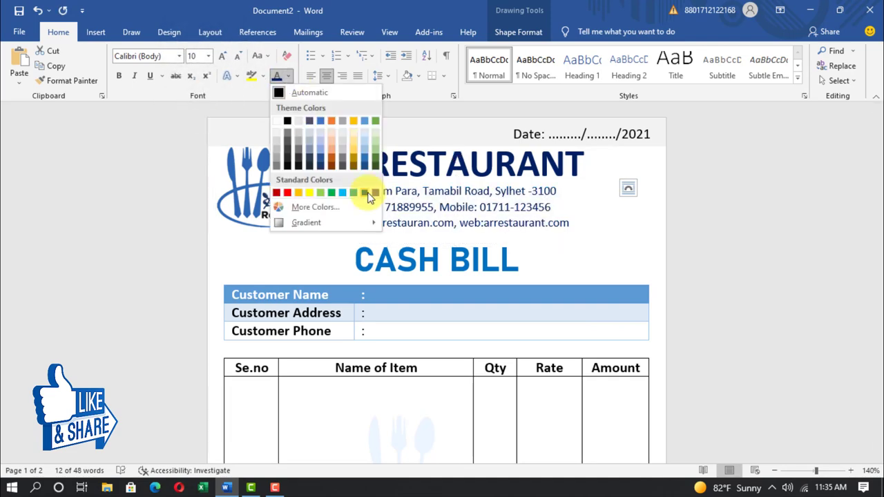
left_click(280, 194)
left_click(766, 270)
left_click(461, 230)
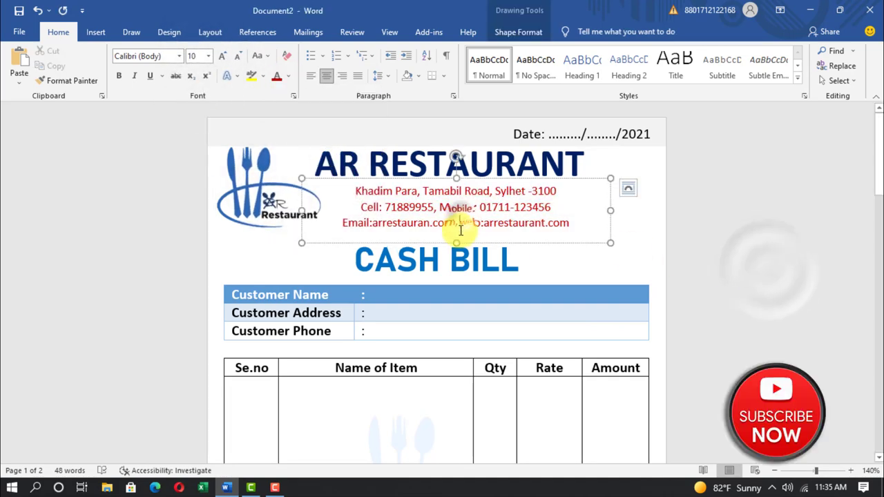
Shift the CASH BILL heading slightly up and to the right so it sits more centrally beneath the contact details.
left_click_drag(459, 238, 495, 231)
left_click(757, 242)
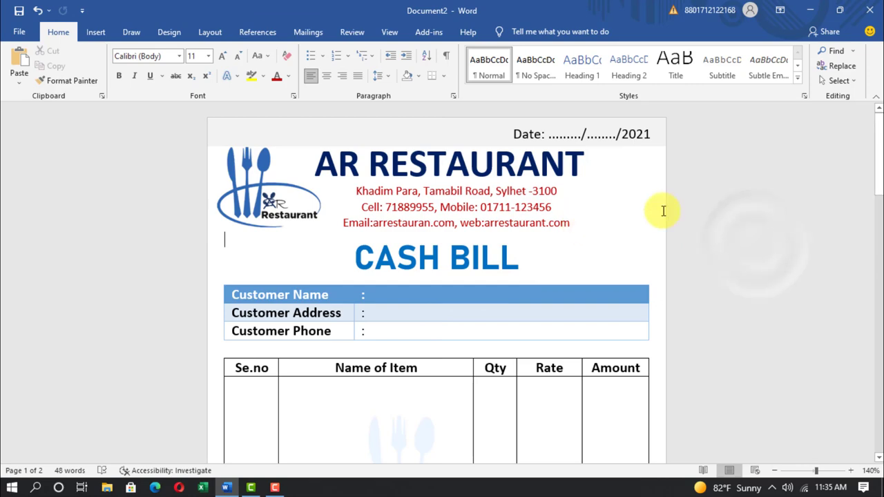
scroll(681, 379, "down", 10)
scroll(691, 375, "up", 10)
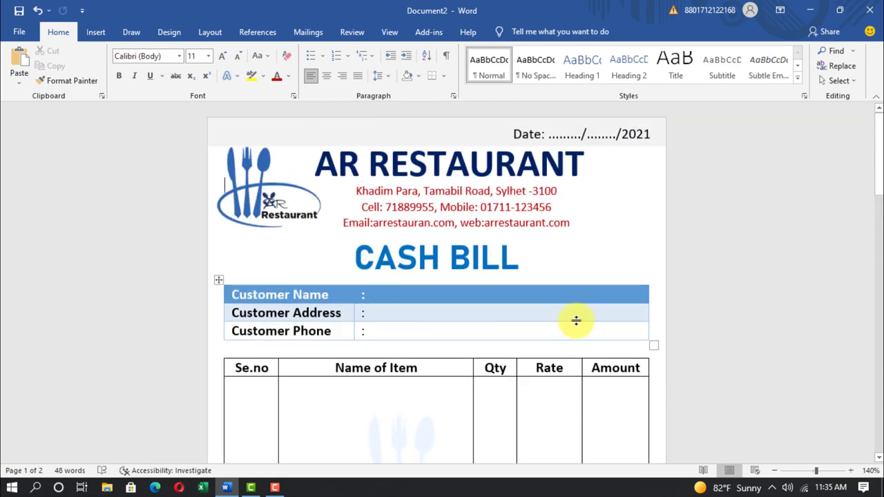
left_click(482, 257)
left_click_drag(497, 235, 515, 239)
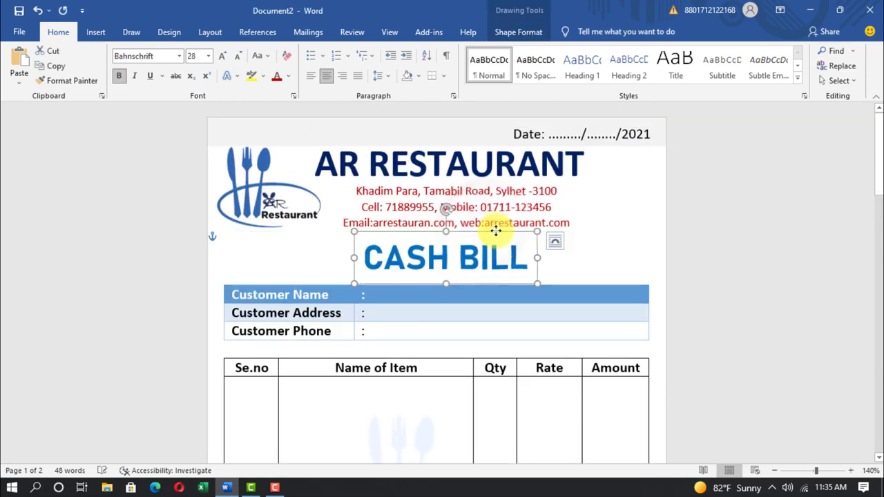
left_click(691, 277)
Enlarge the AR Restaurant logo slightly from its lower-right corner, keeping it beside the title and contact text.
left_click(311, 222)
left_click_drag(325, 242, 333, 256)
left_click(328, 271)
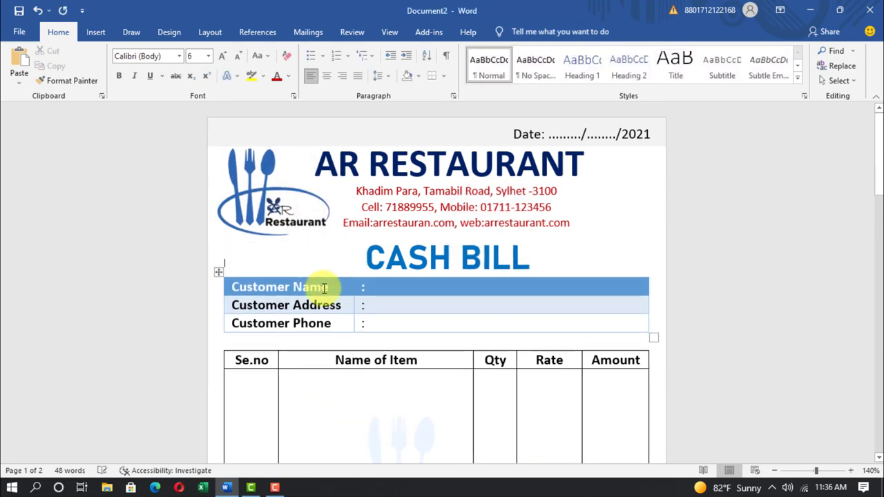
left_click(742, 317)
Save the bill to the Desktop as a Word document named "AR reataurent Bill".
scroll(758, 347, "down", 10)
scroll(760, 343, "up", 5)
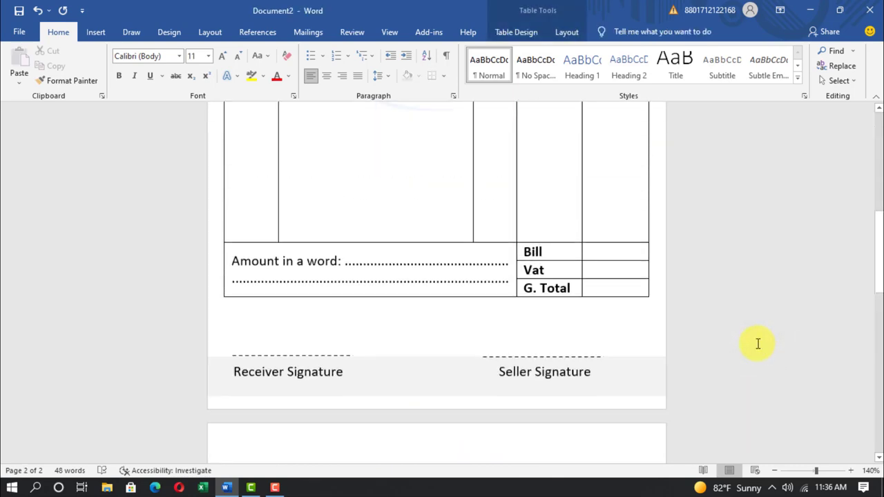
scroll(758, 343, "up", 6)
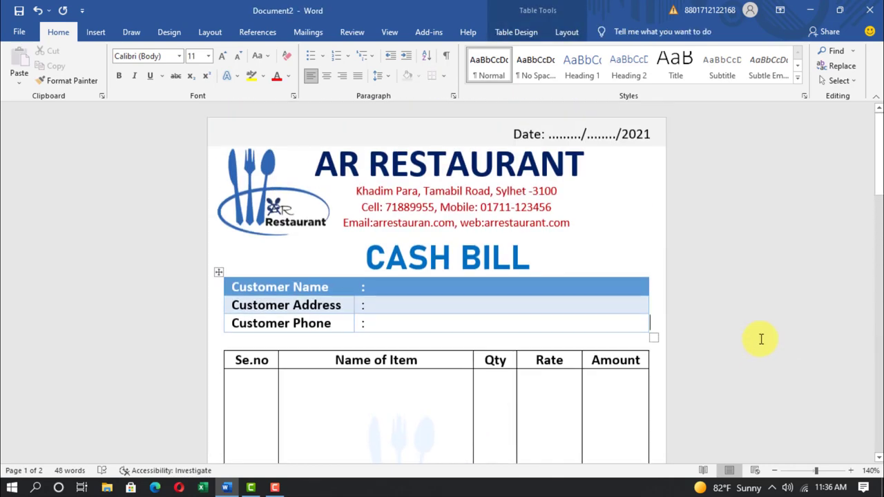
left_click(19, 31)
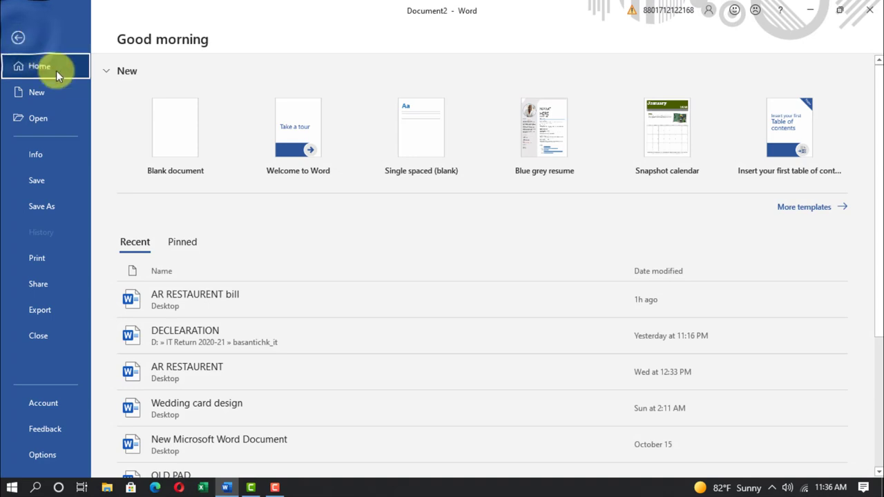
left_click(29, 181)
left_click(177, 256)
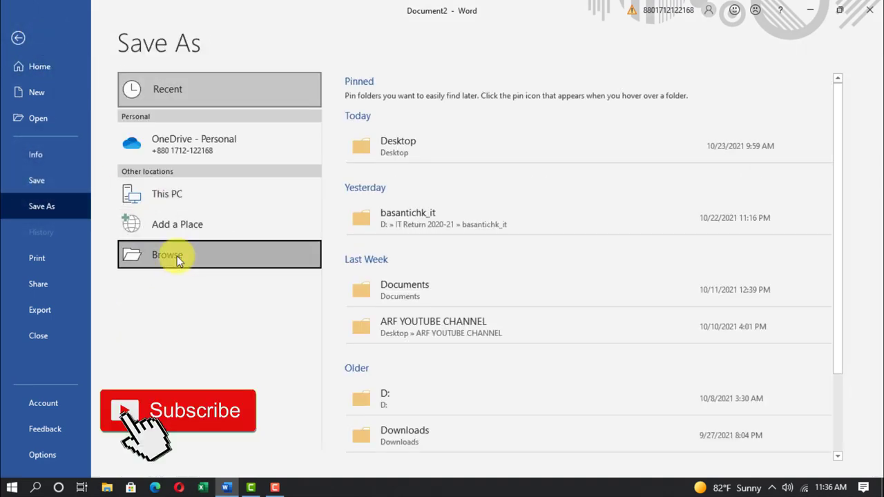
left_click(53, 111)
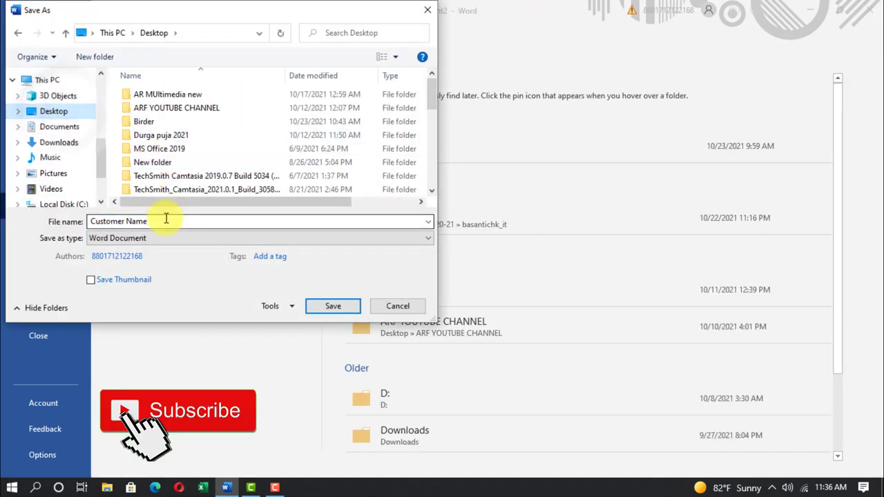
type("AR reataurent Bill")
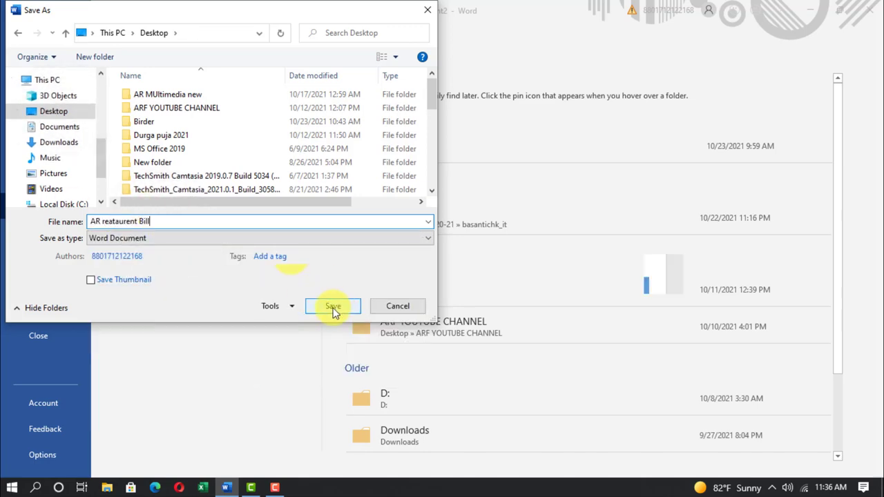
left_click(333, 306)
Review the saved cash bill from the header through the item table and totals to the signature footer.
scroll(555, 310, "down", 10)
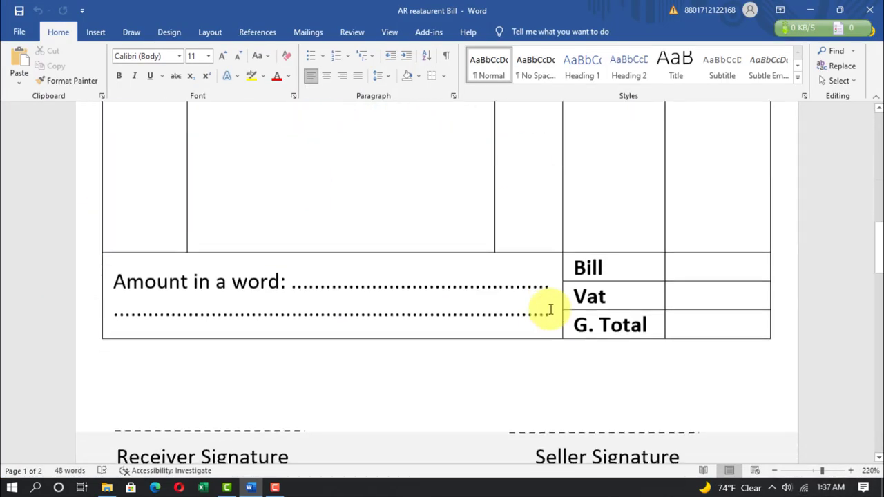
scroll(551, 309, "down", 3)
left_click_drag(822, 470, 816, 471)
scroll(509, 306, "up", 10)
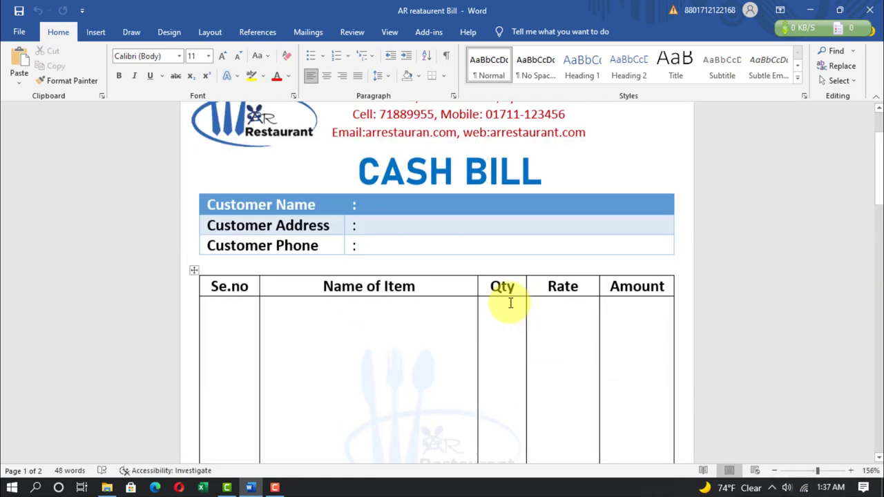
scroll(511, 303, "up", 3)
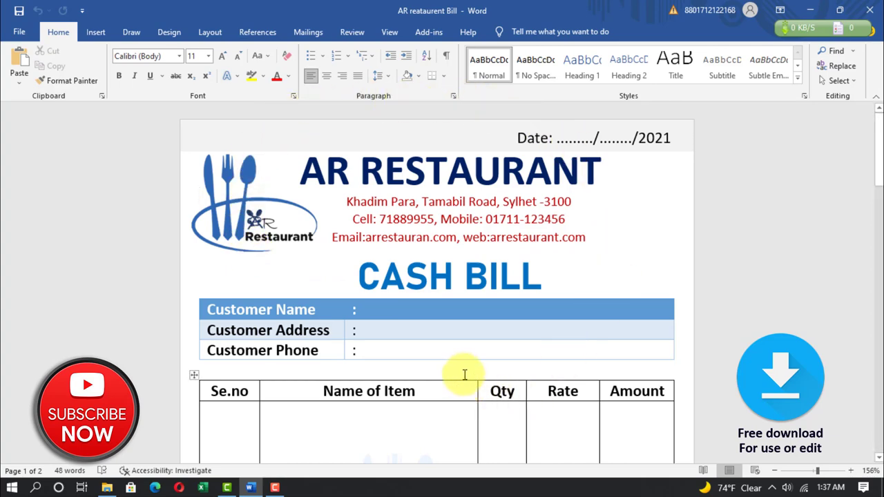
scroll(465, 373, "down", 5)
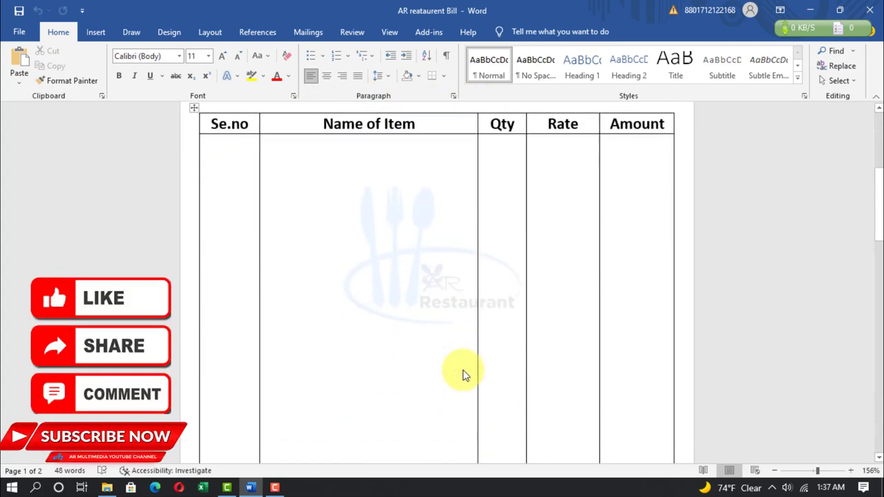
scroll(463, 369, "down", 5)
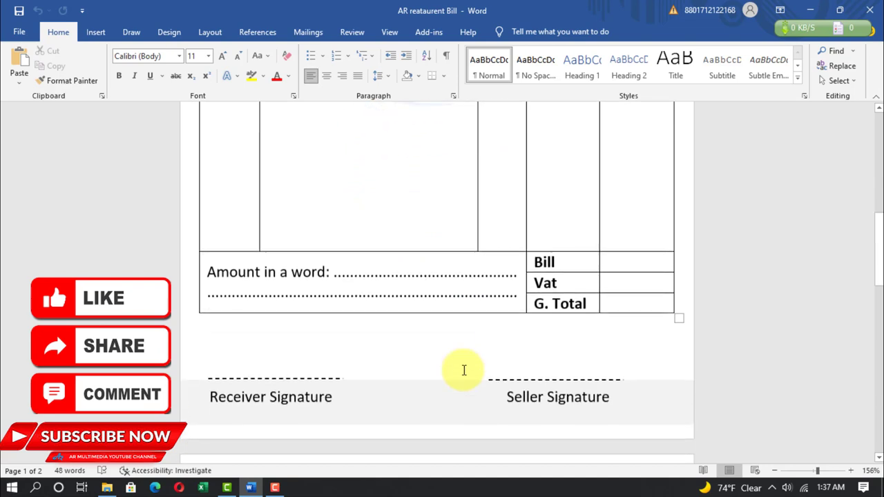
scroll(465, 370, "up", 3)
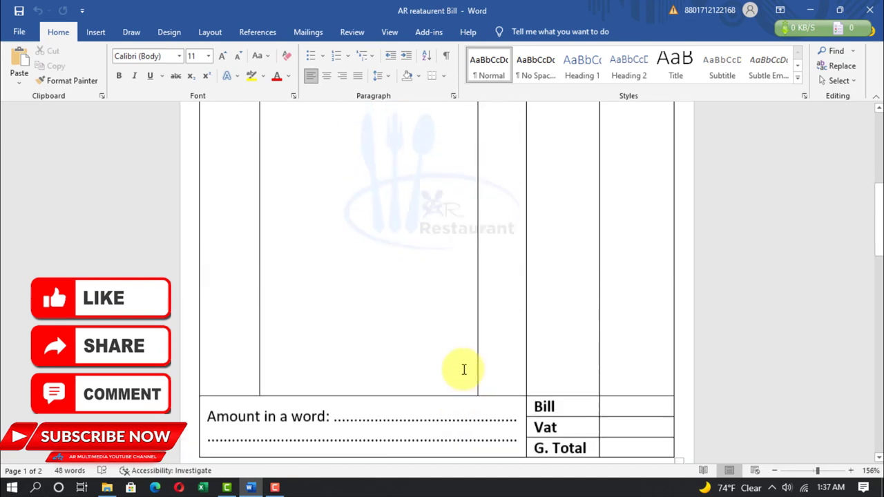
scroll(464, 370, "up", 5)
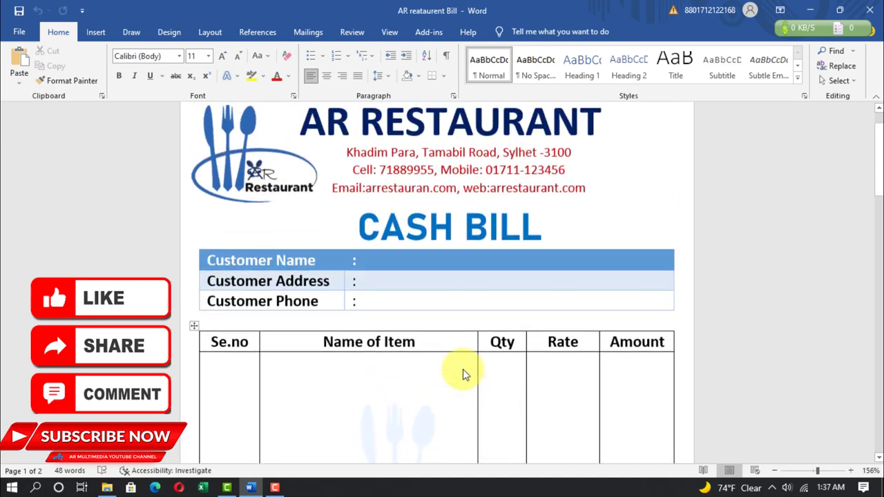
scroll(465, 371, "up", 1)
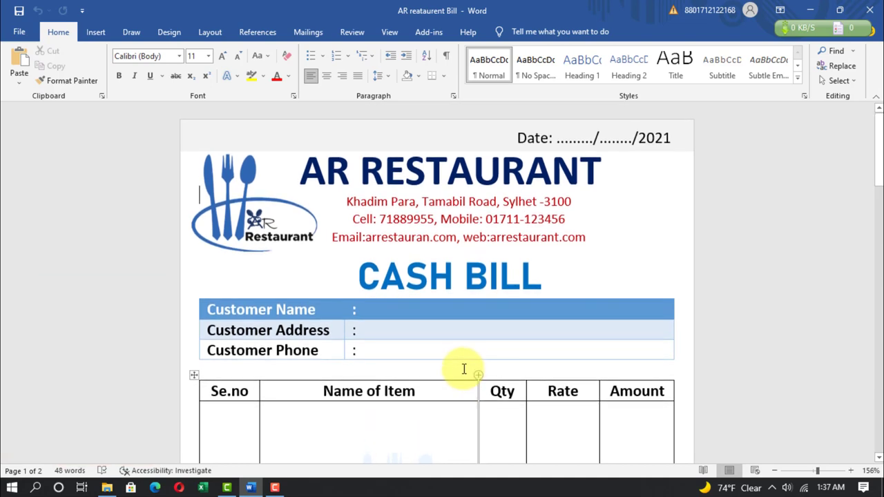